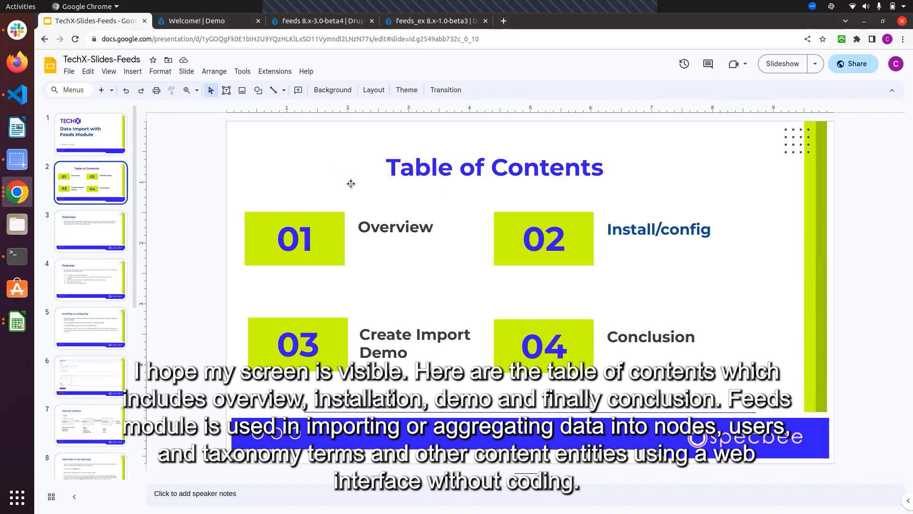
Step: Read through the Feeds presentation slides from the table of contents to the slide on adding fields to the feed type
key("Down")
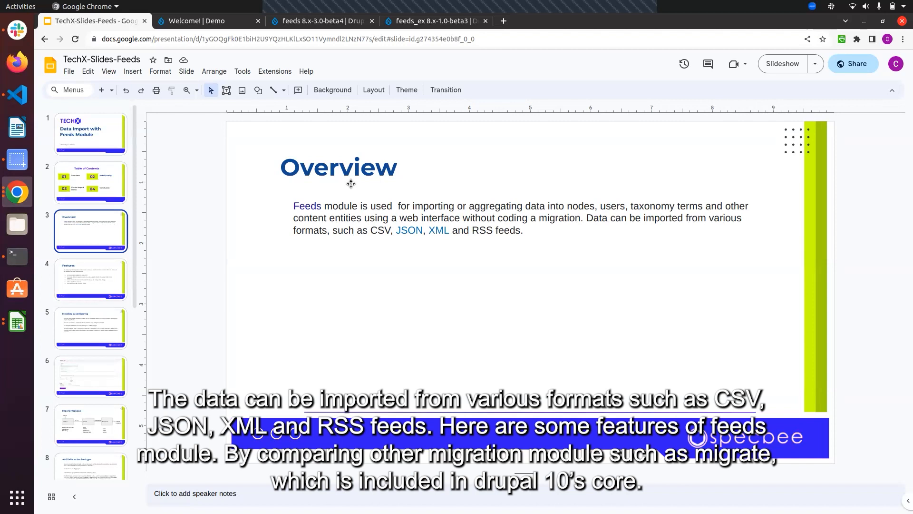
key("Down")
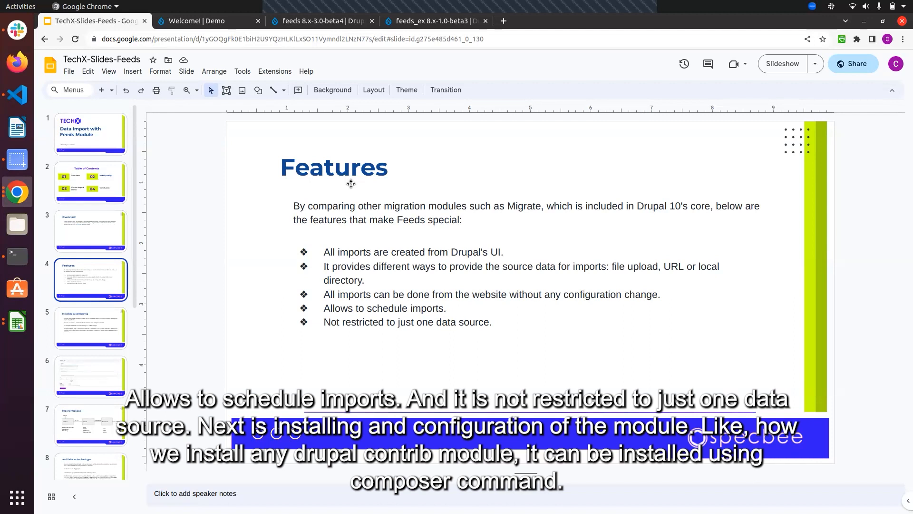
key("Down")
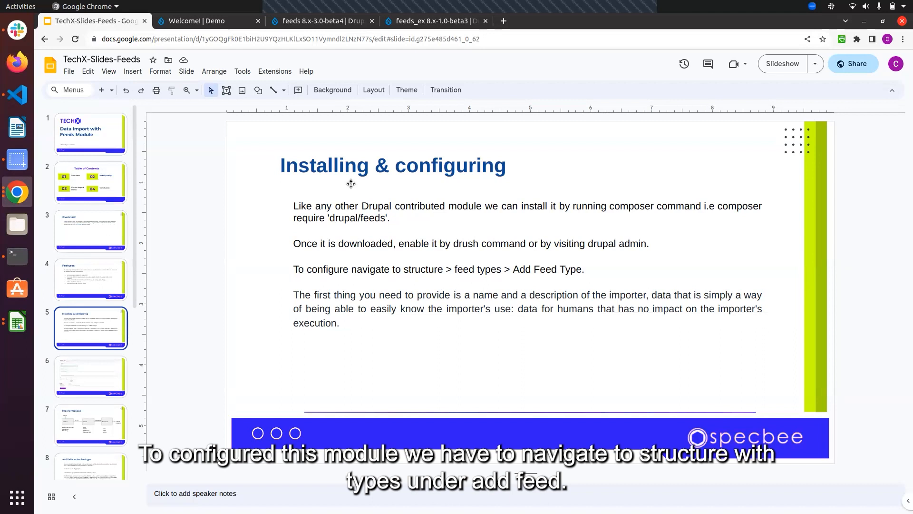
key("Down")
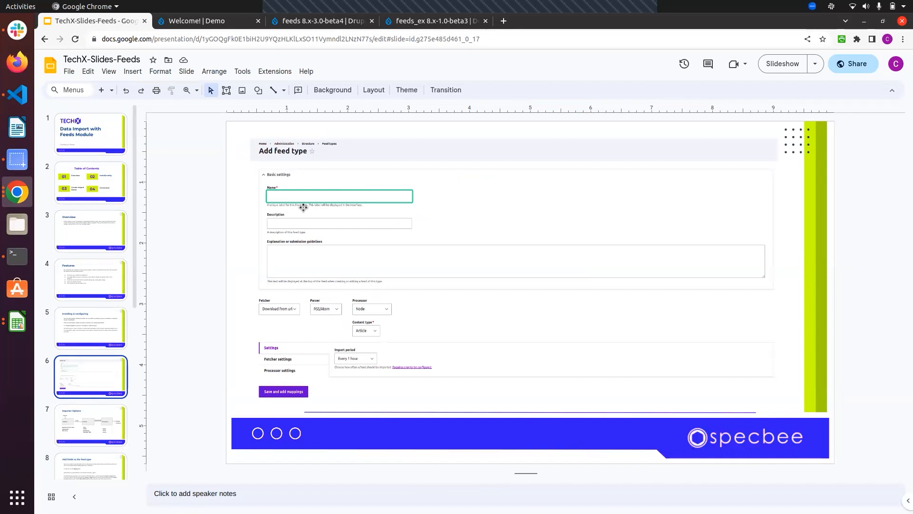
key("Down")
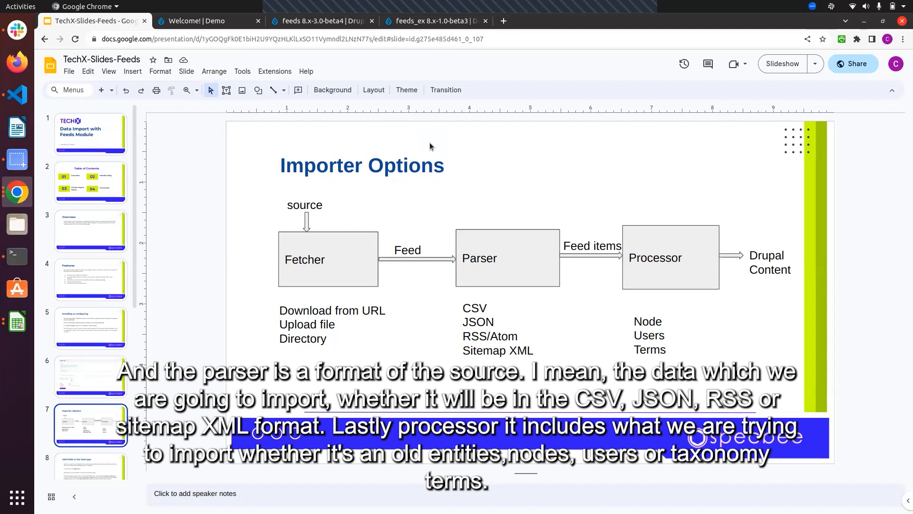
key("Down")
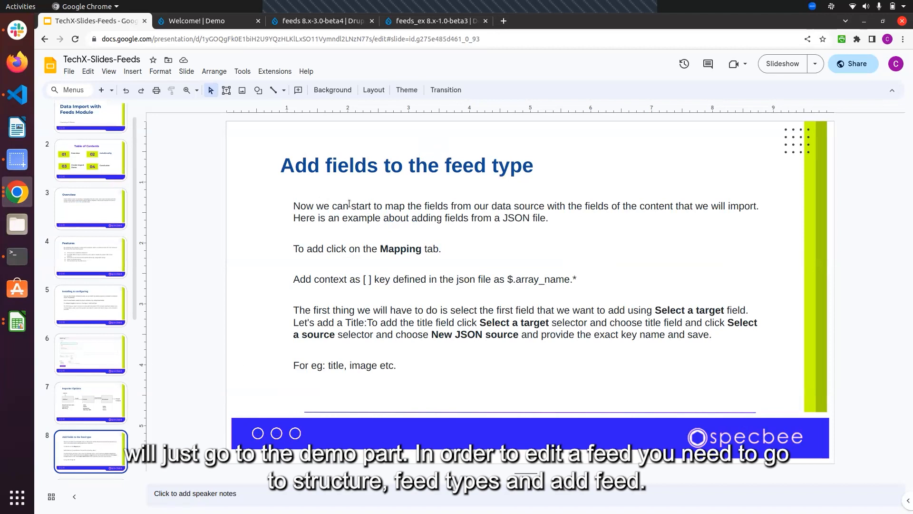
Step: Switch to the Drupal demo site and start adding a new feed type from the feed types list
left_click(192, 22)
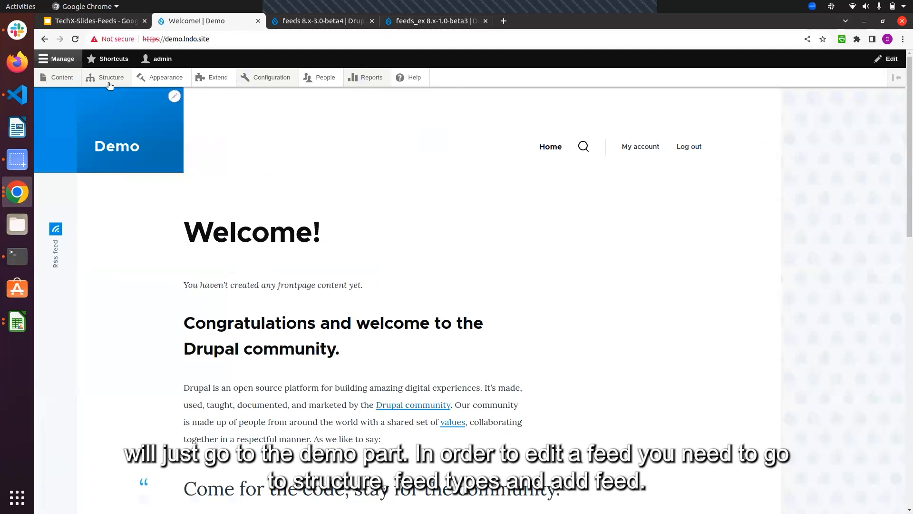
mouse_move(103, 84)
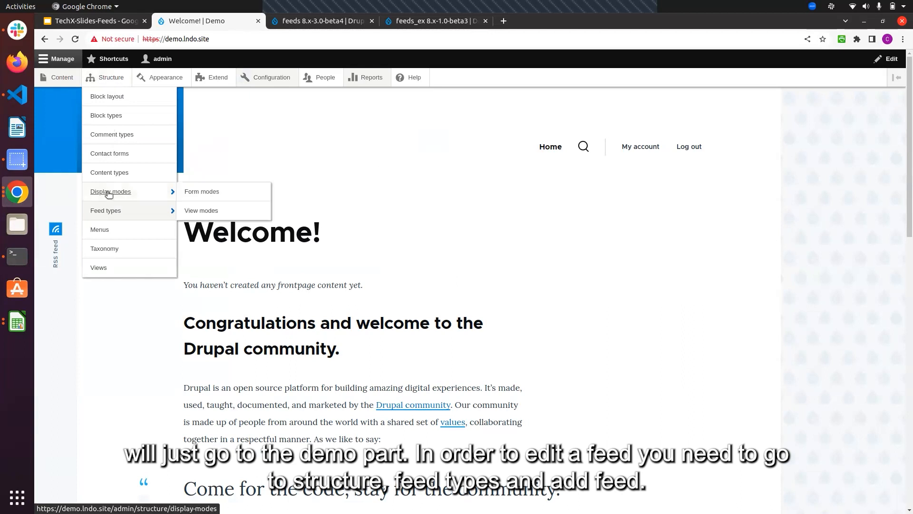
left_click(110, 214)
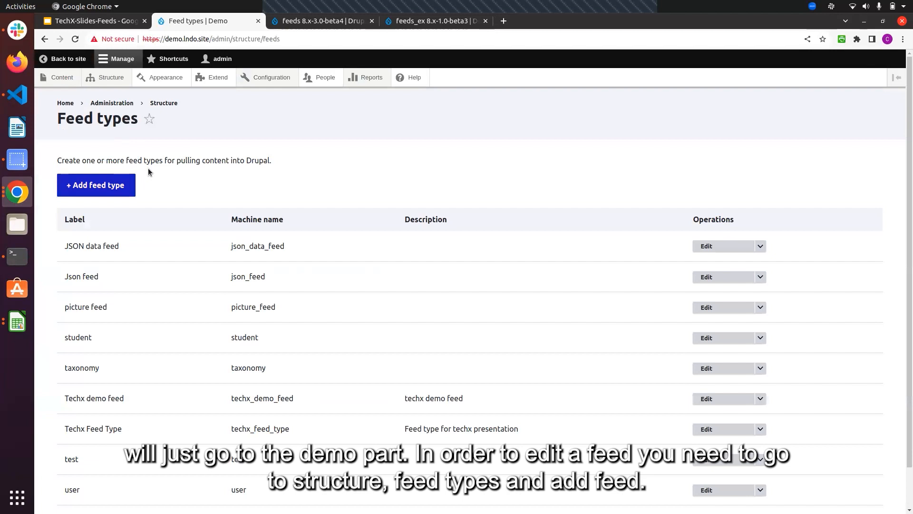
left_click(117, 185)
Step: Name the new feed type "Demo feed" and leave its description empty
left_click(119, 209)
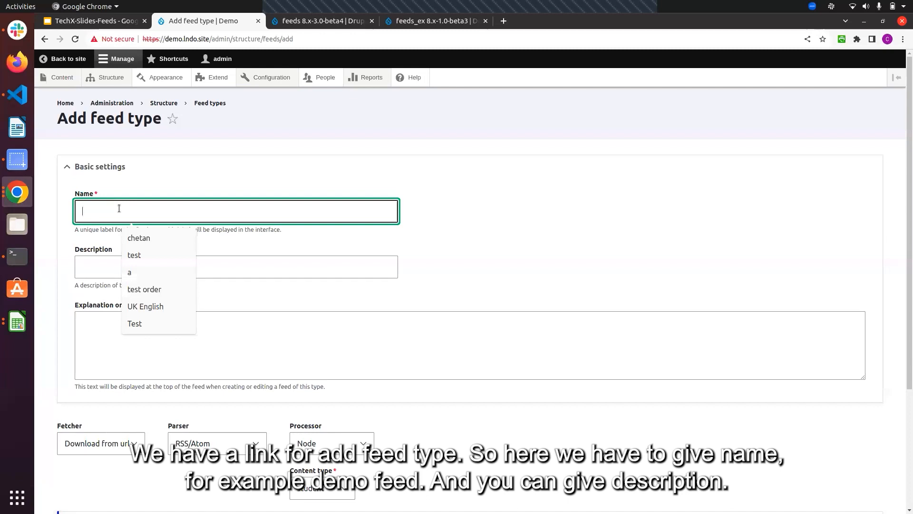
type("De")
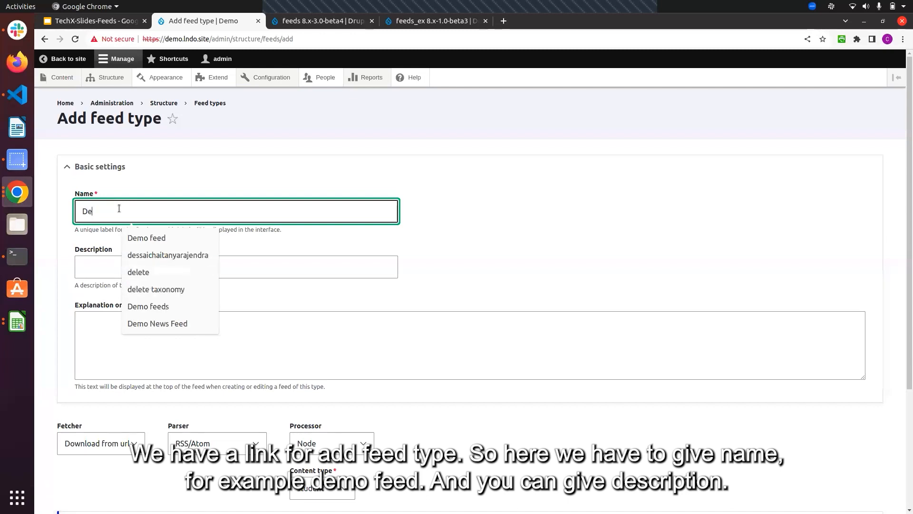
type("mo feed")
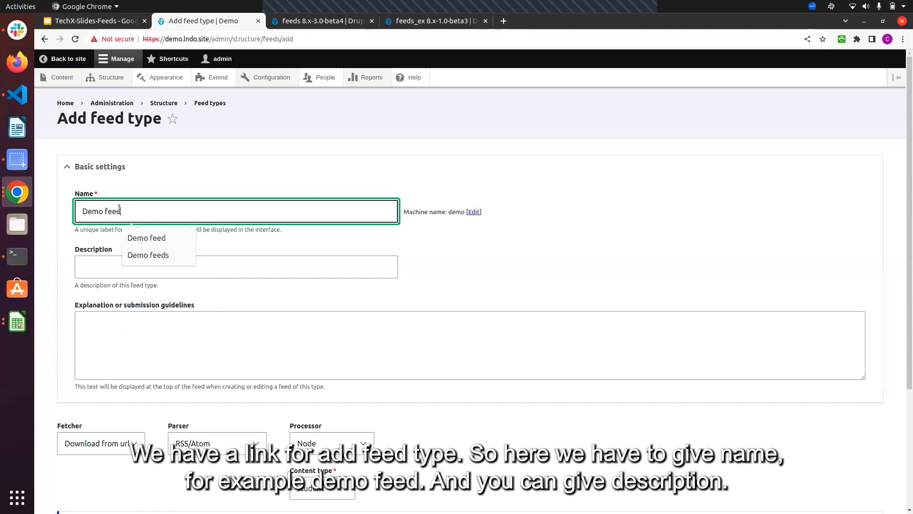
left_click(281, 272)
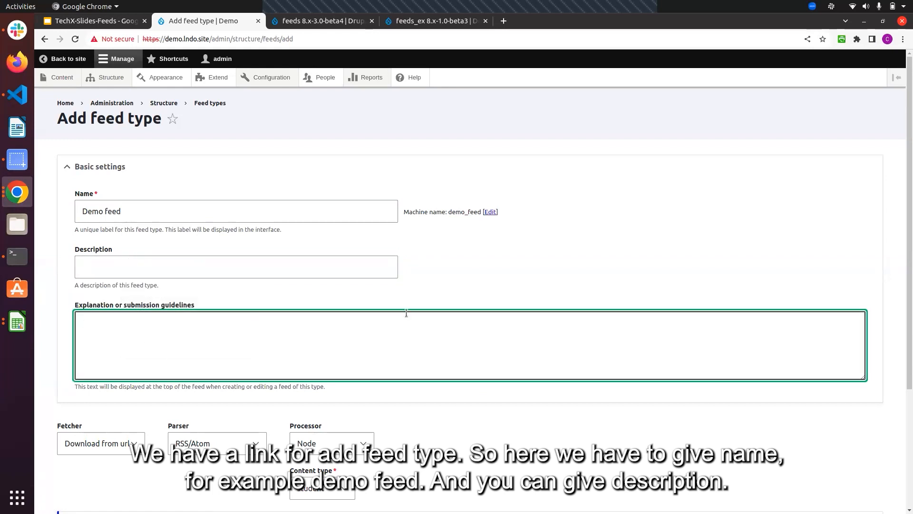
Step: Set the feed type's fetcher to Upload file and its parser to JsonPath, keeping Node as the processor
scroll(181, 325, "down", 3)
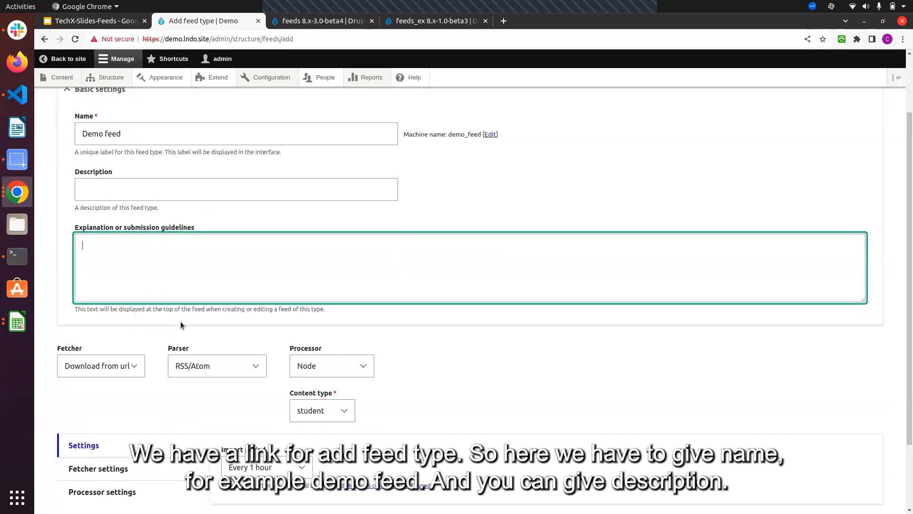
left_click(103, 364)
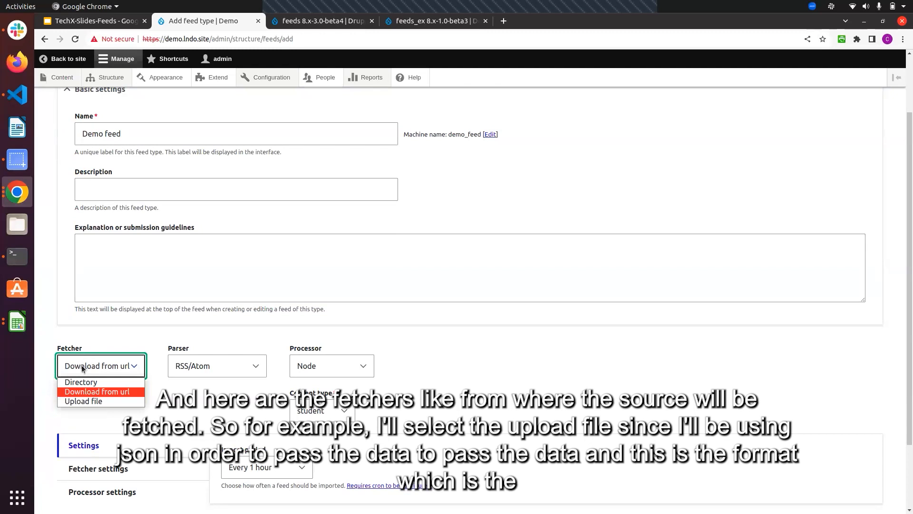
left_click(85, 401)
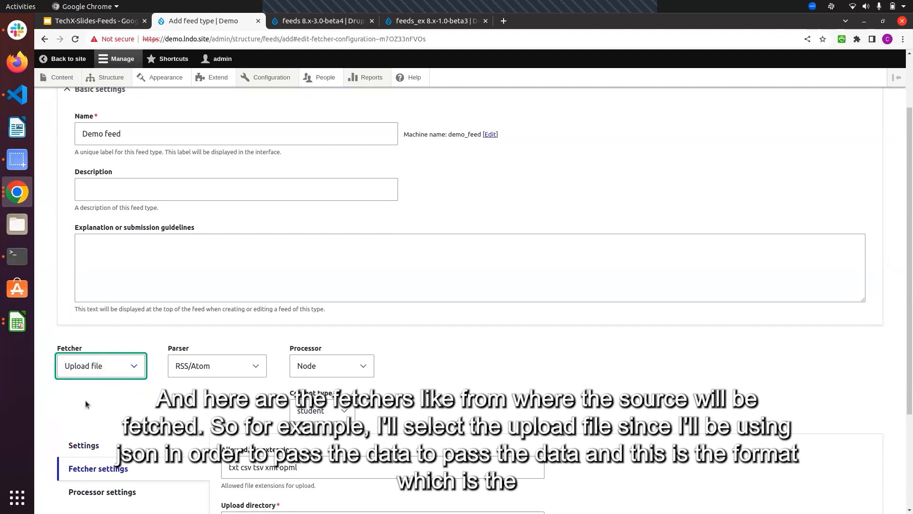
left_click(201, 366)
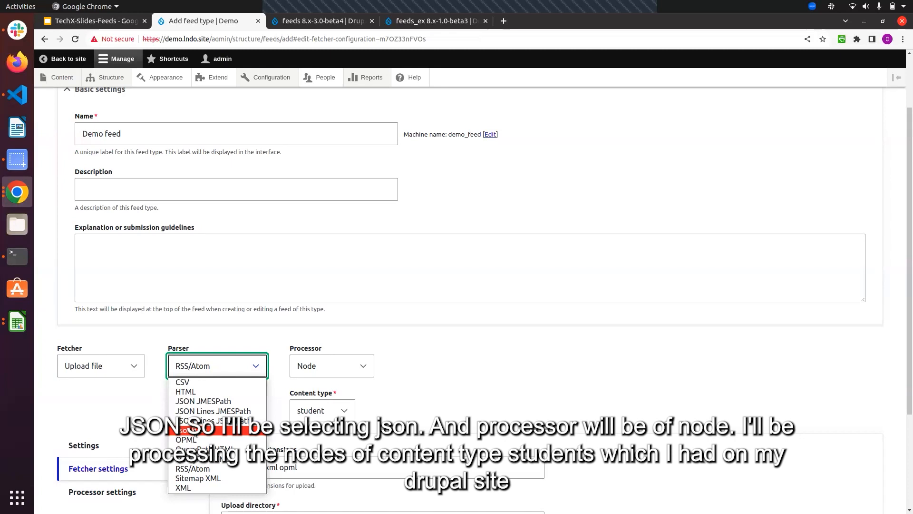
left_click(195, 431)
left_click(312, 371)
left_click(315, 366)
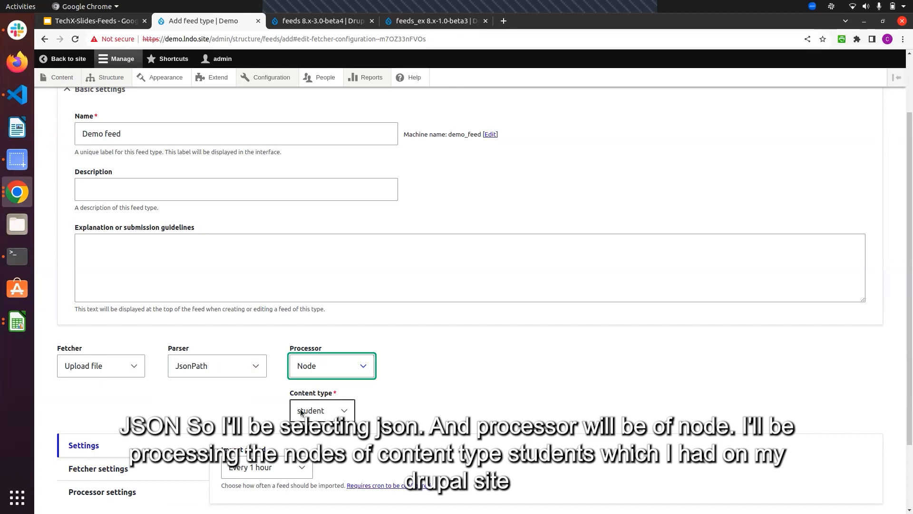
Step: Add json to the allowed file extensions in the fetcher settings
scroll(450, 271, "down", 3)
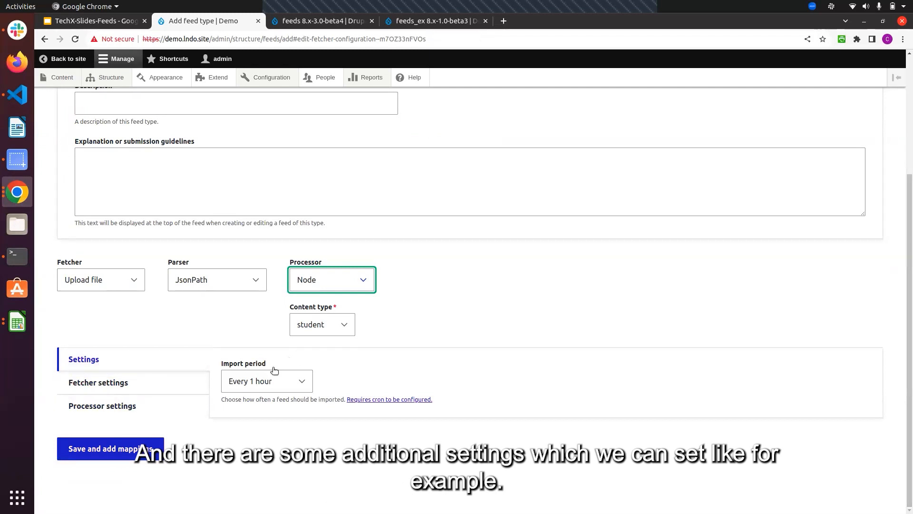
left_click(122, 380)
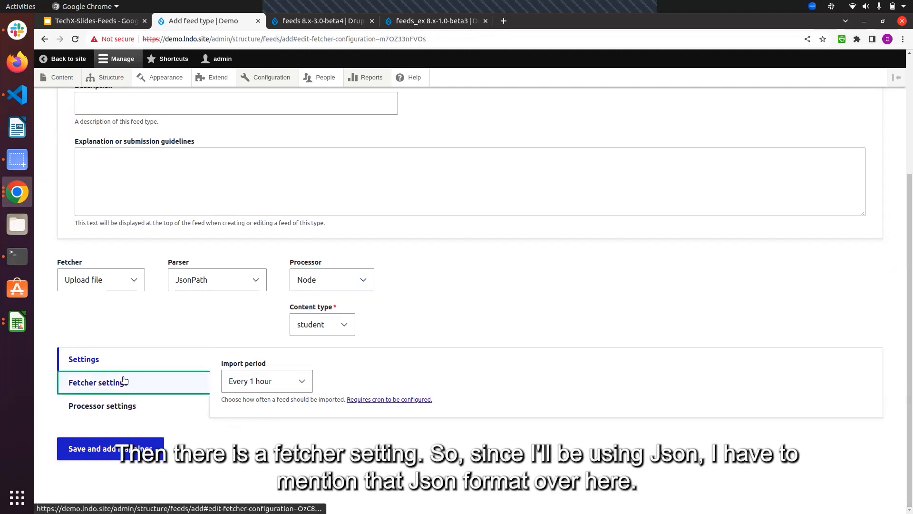
left_click(316, 381)
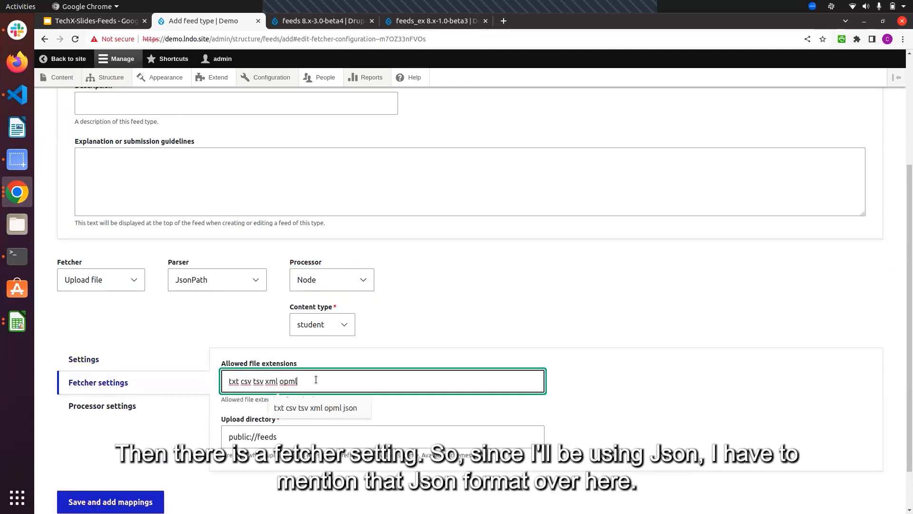
type("json")
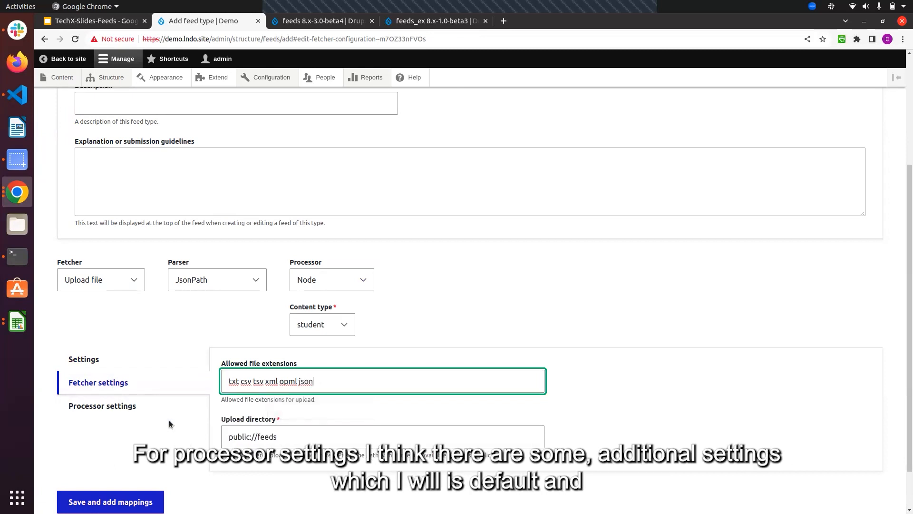
Step: Review the processor settings, keep their defaults, and save the feed type to continue to its mappings
left_click(114, 415)
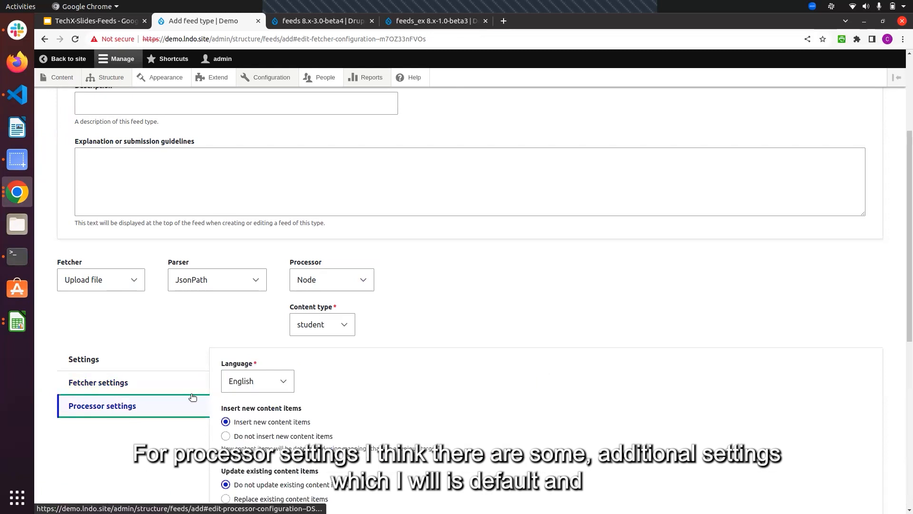
left_click_drag(906, 187, 904, 350)
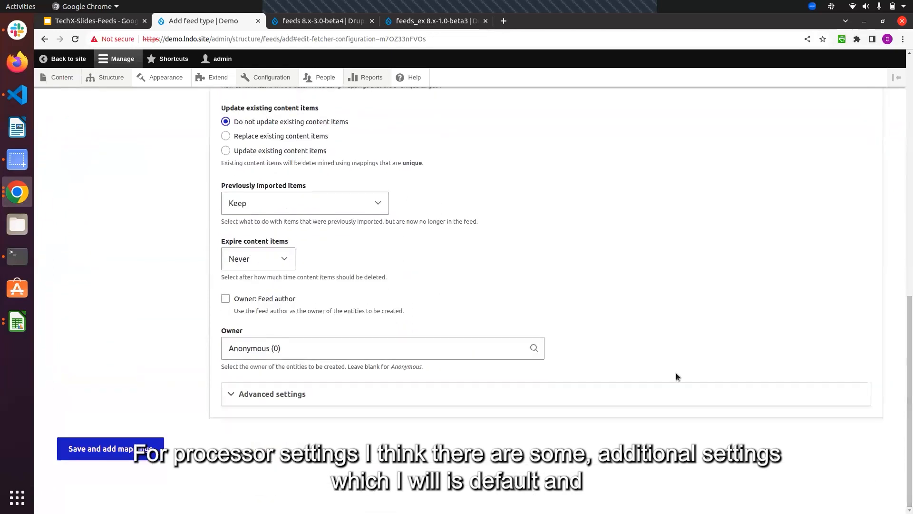
left_click(119, 457)
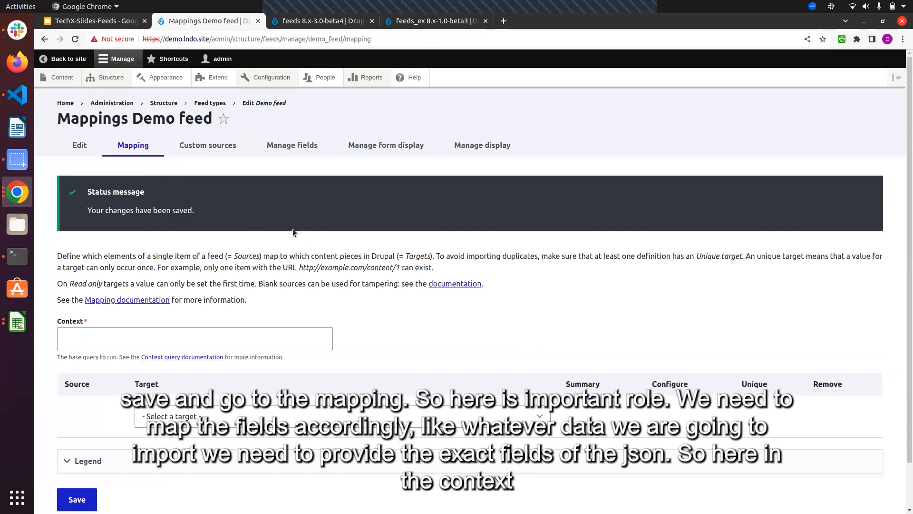
Step: Set the mapping context of the Demo feed to $.item.*
left_click_drag(904, 174, 904, 188)
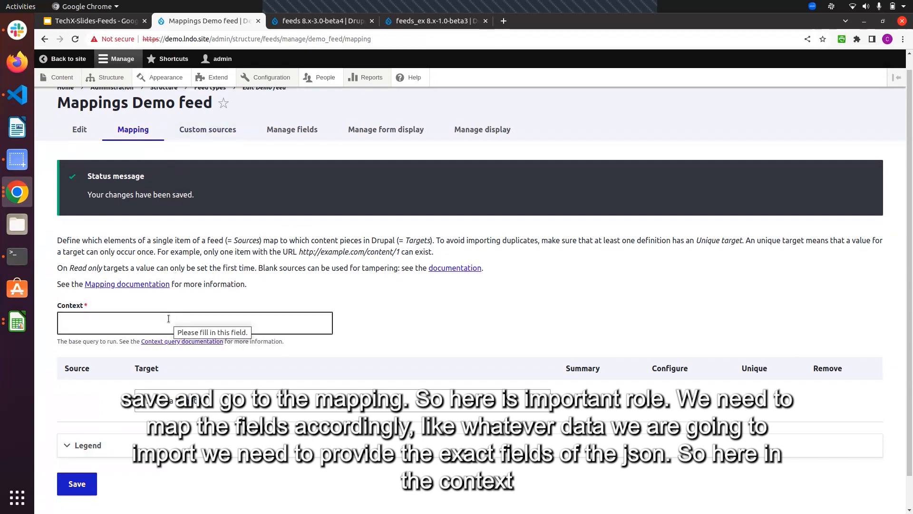
left_click(79, 325)
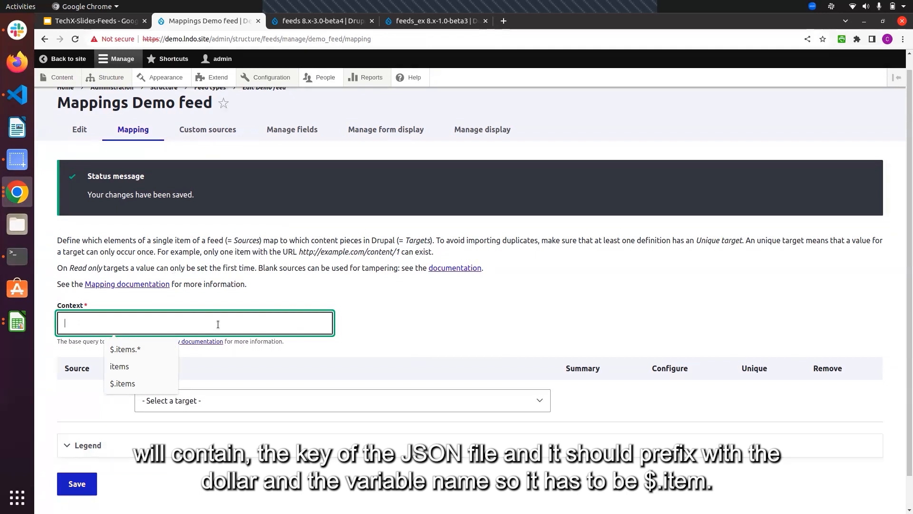
type("$")
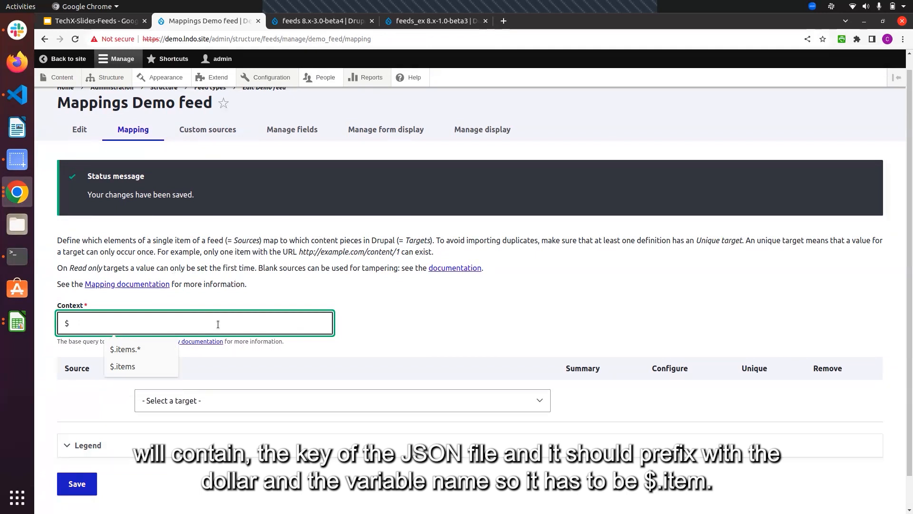
type(".item.")
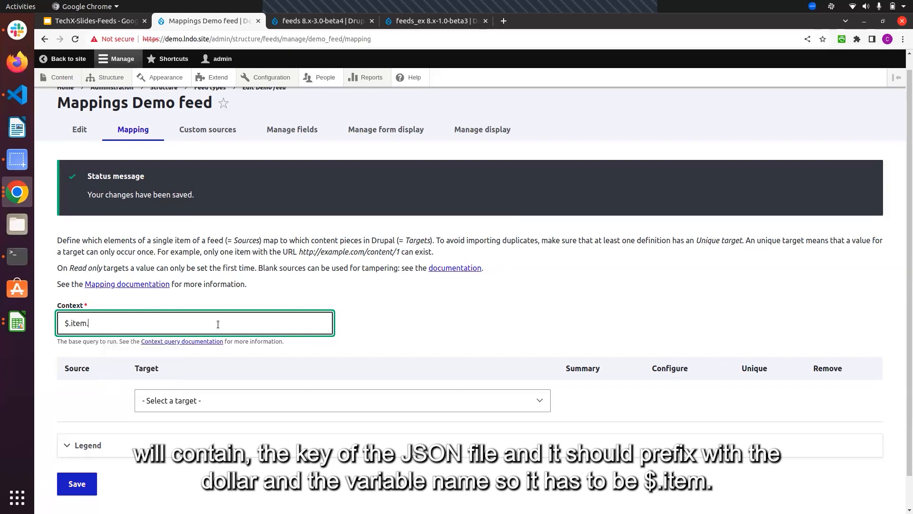
type("8")
key("BackSpace")
type("*")
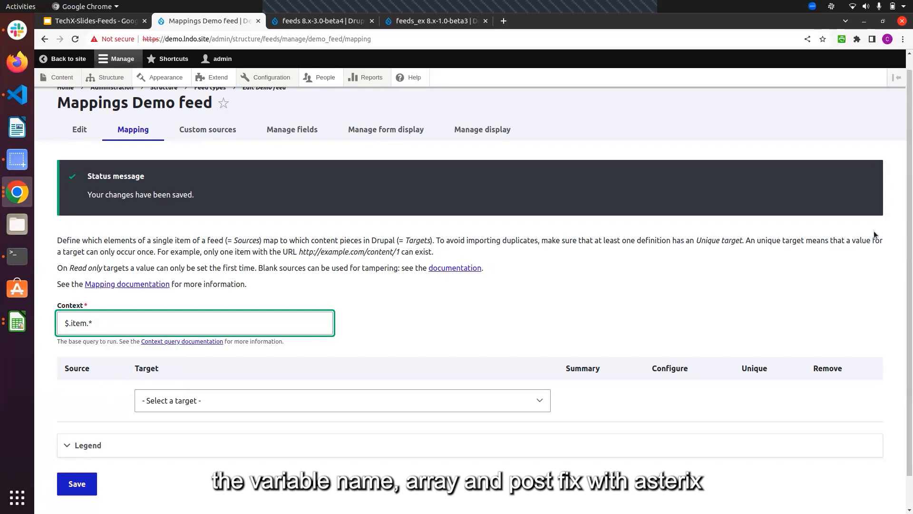
Step: Add Title (title) as a mapping target
scroll(905, 240, "down", 1)
left_click(312, 372)
left_click(312, 373)
left_click(198, 368)
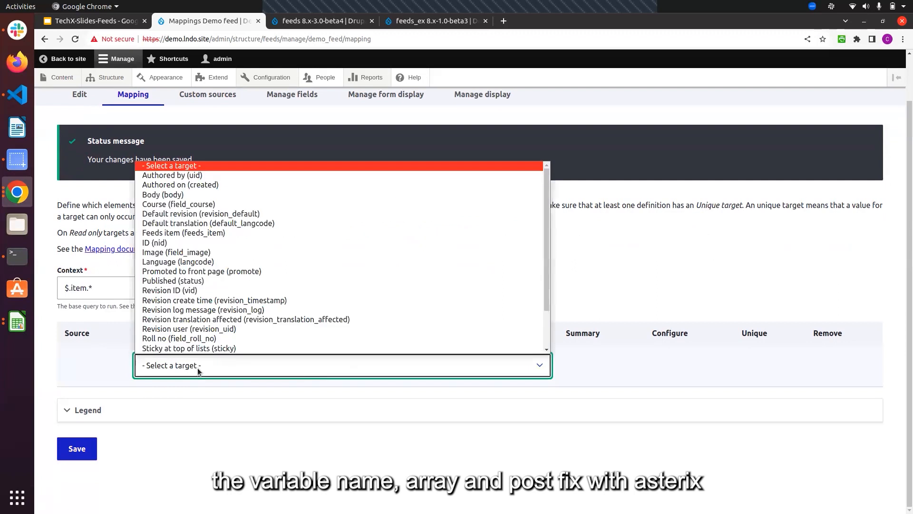
left_click_drag(546, 273, 509, 345)
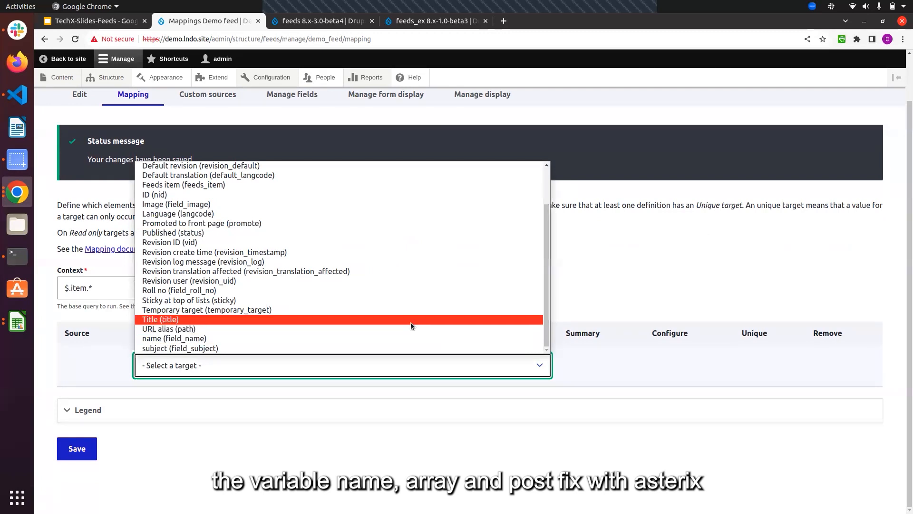
left_click(410, 322)
Step: Choose a new JSON source as the source for the Title mapping
scroll(635, 369, "down", 3)
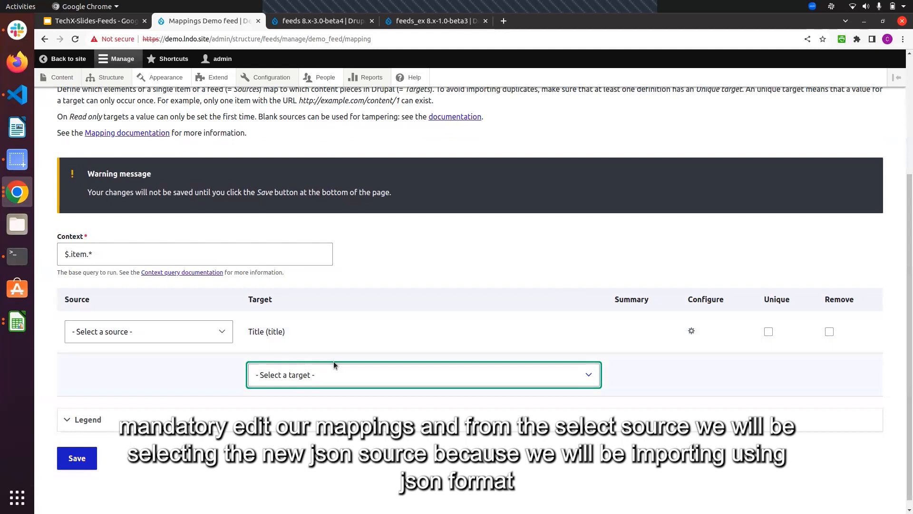
left_click(167, 338)
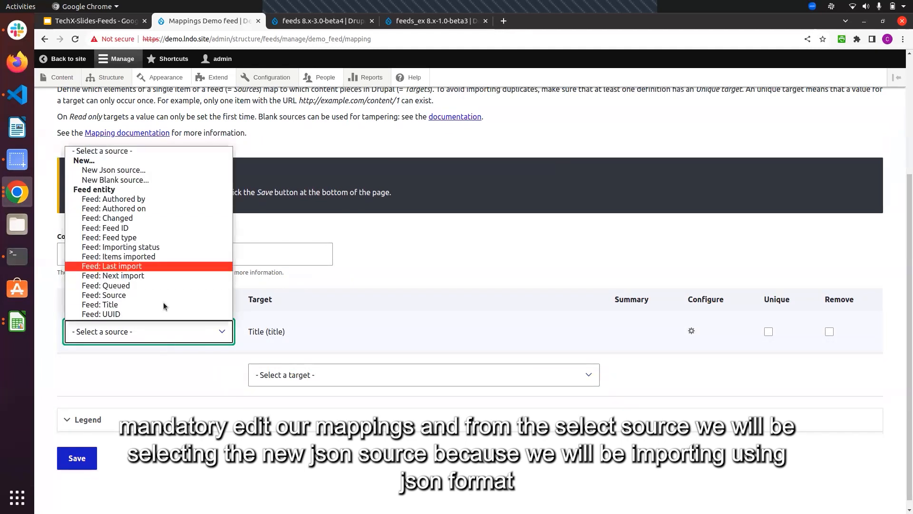
left_click(121, 171)
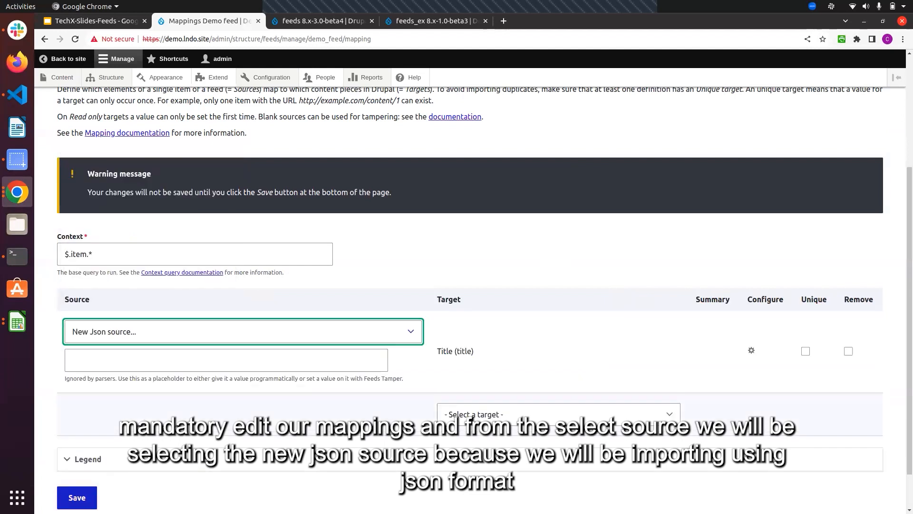
Step: Set the Title mapping's JSON key to title and add Roll no (field_roll_no) as a mapping target
left_click(141, 363)
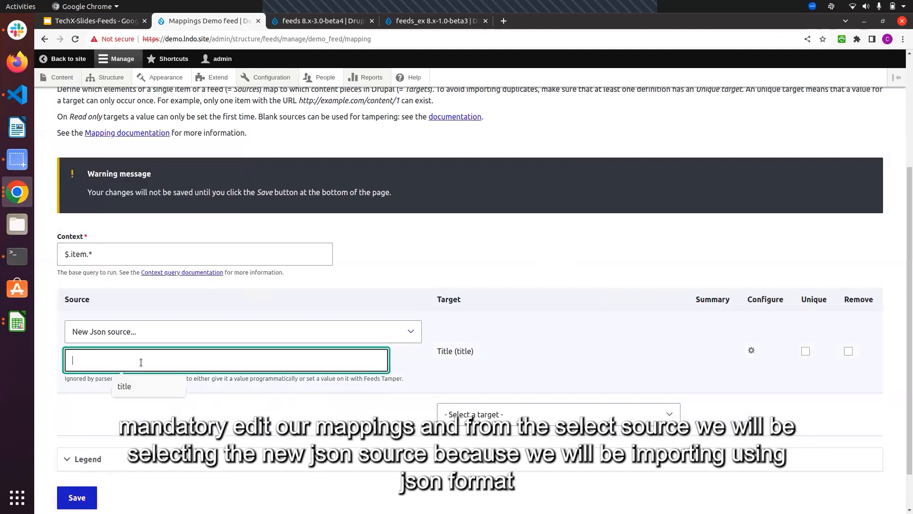
left_click(131, 387)
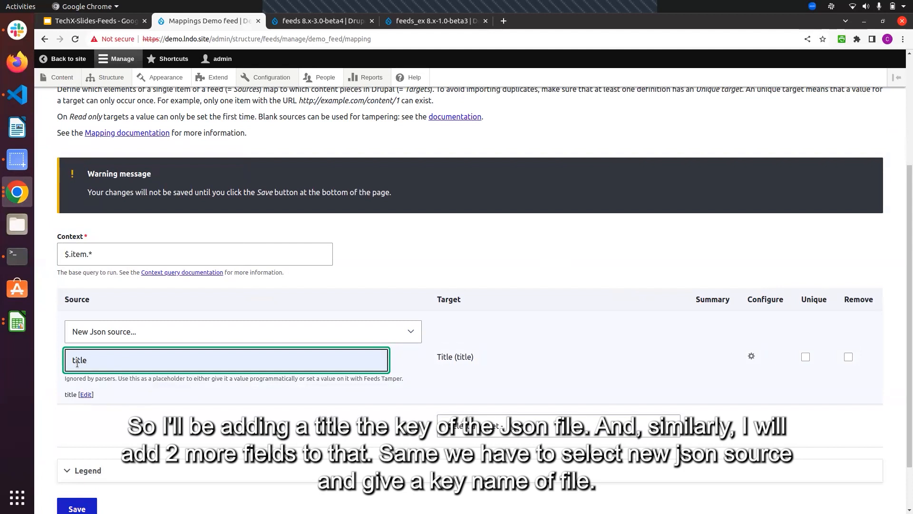
scroll(907, 200, "down", 2)
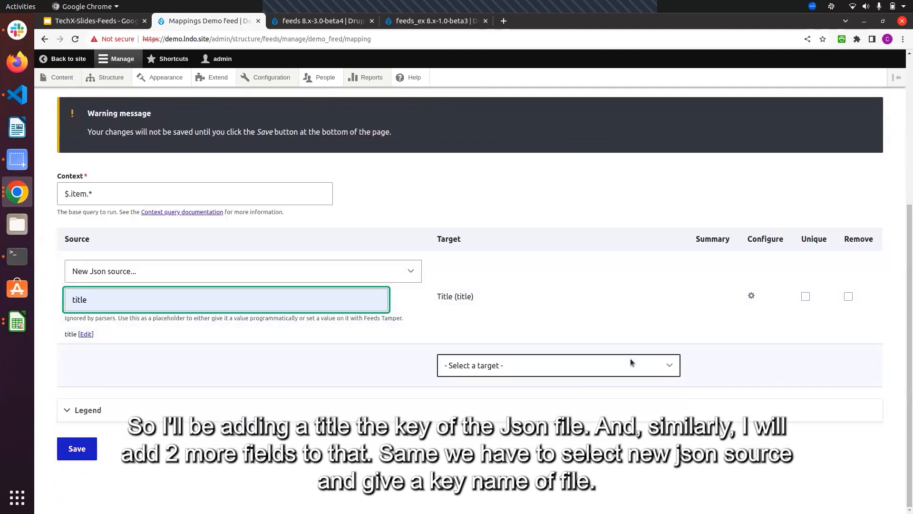
left_click(596, 369)
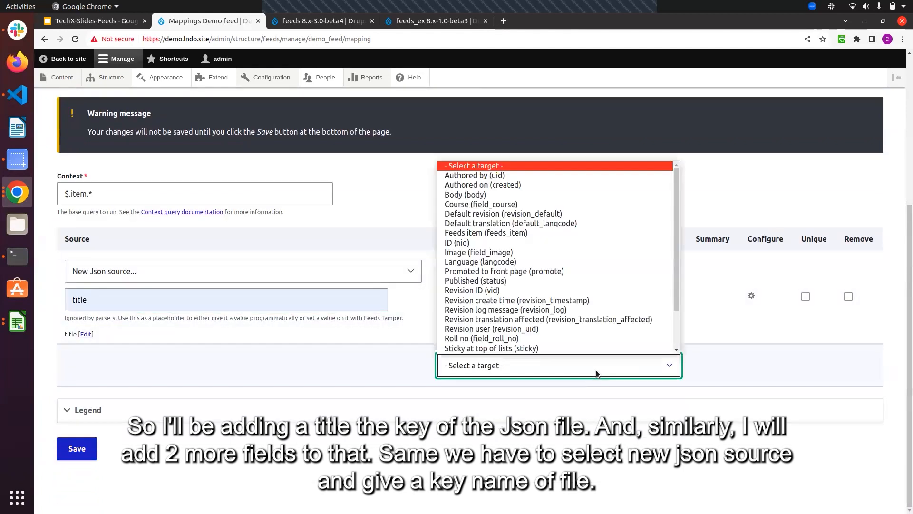
left_click(555, 338)
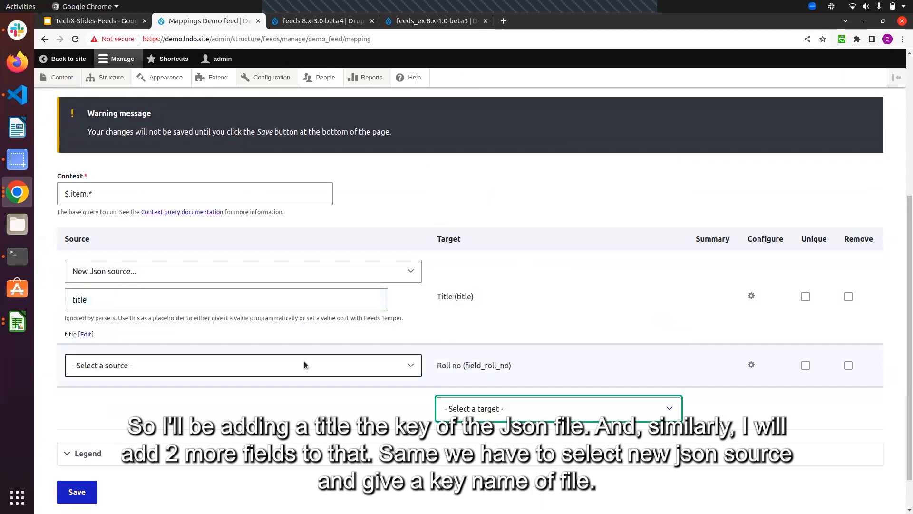
Step: Map Roll no to a new JSON source with the key roll and mark that target as unique
left_click(218, 361)
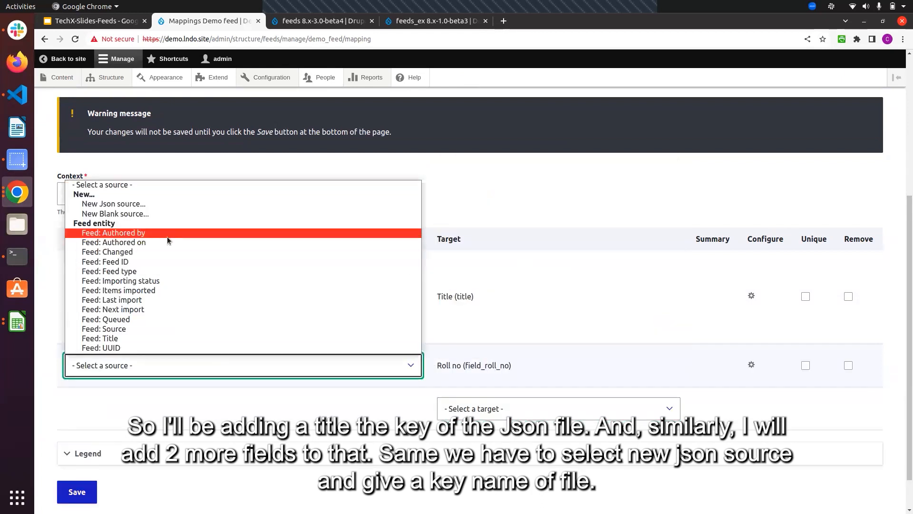
left_click(138, 201)
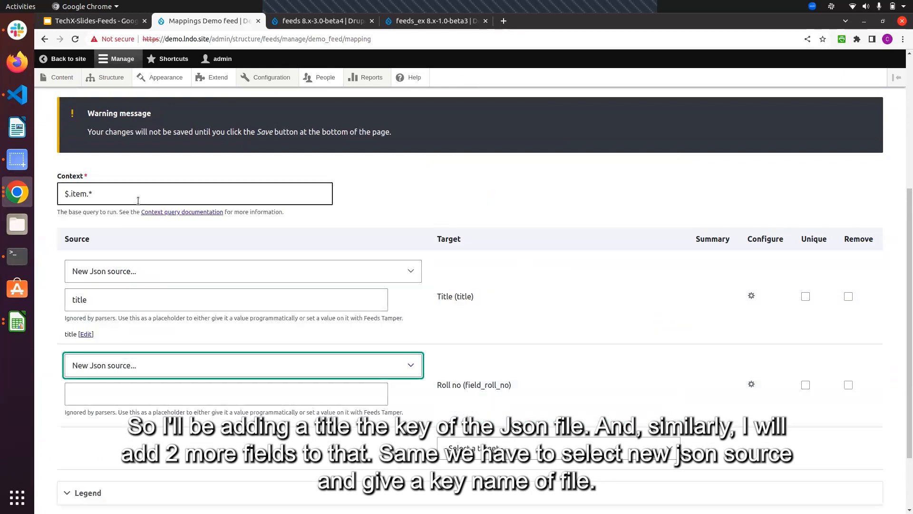
left_click(121, 389)
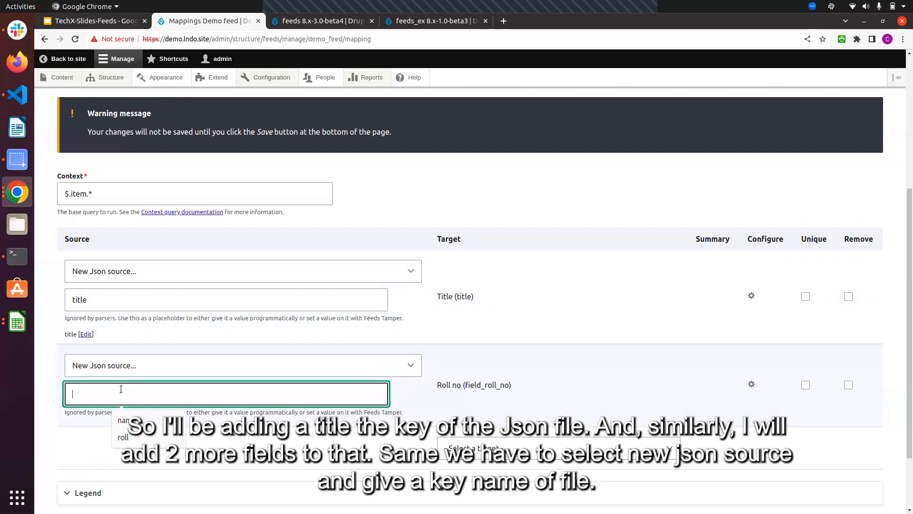
left_click(130, 435)
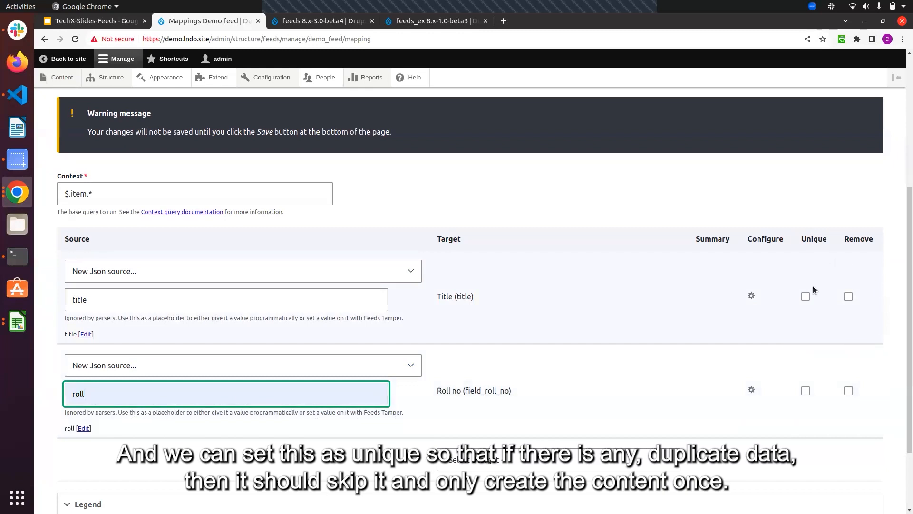
left_click(807, 391)
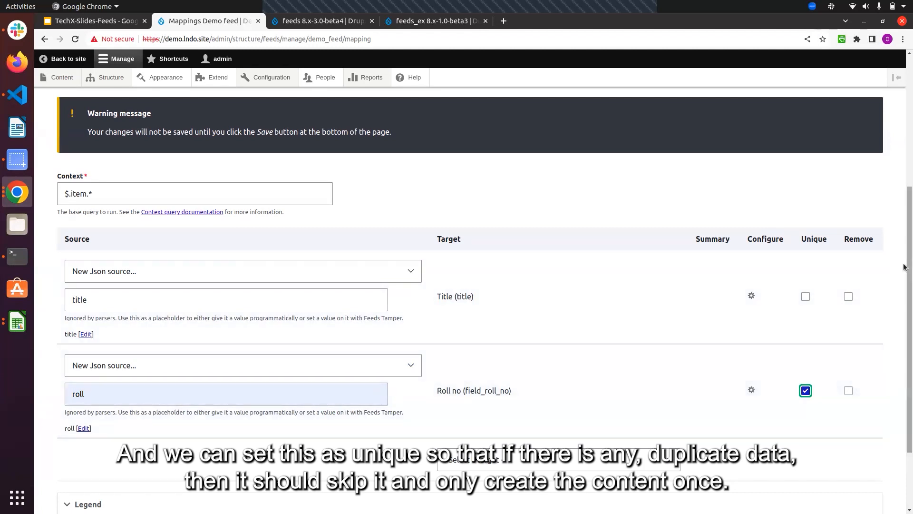
Step: Add Image (field_image) as a mapping target and map its File ID to a new JSON source with the key url
left_click_drag(904, 266, 905, 308)
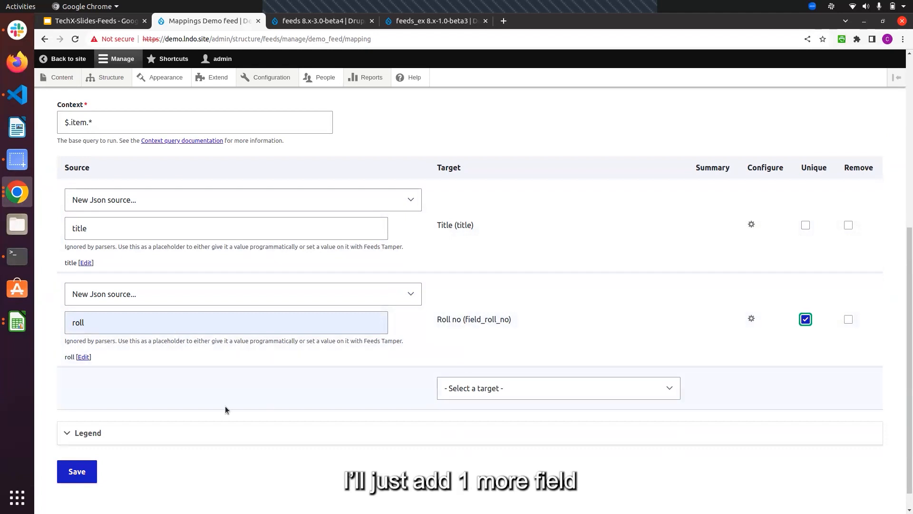
left_click(555, 385)
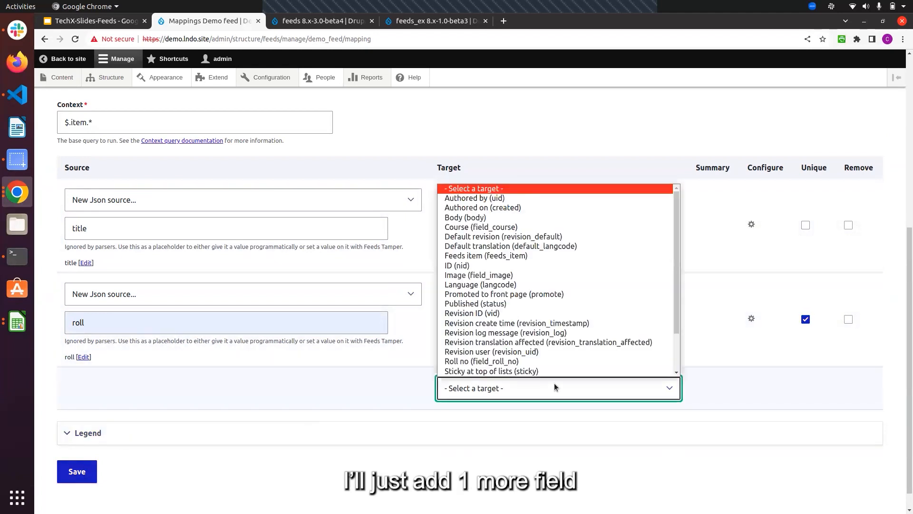
left_click(474, 268)
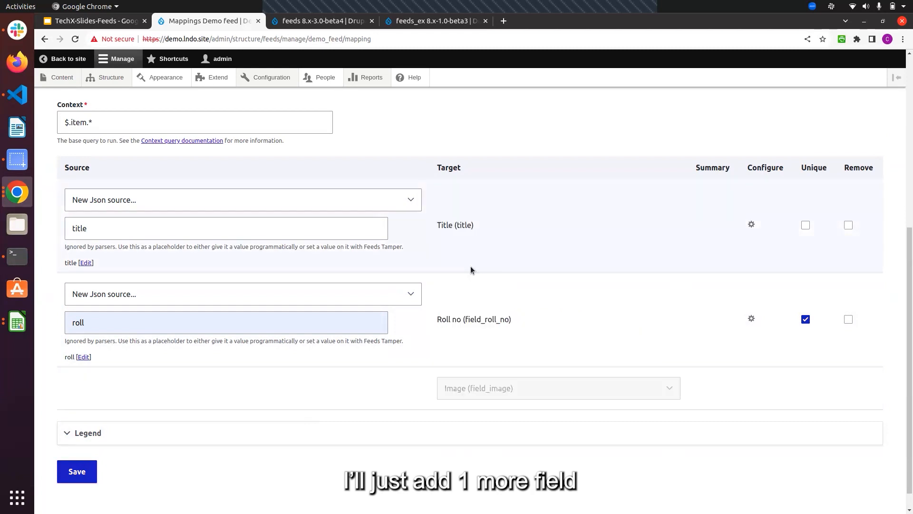
left_click(121, 387)
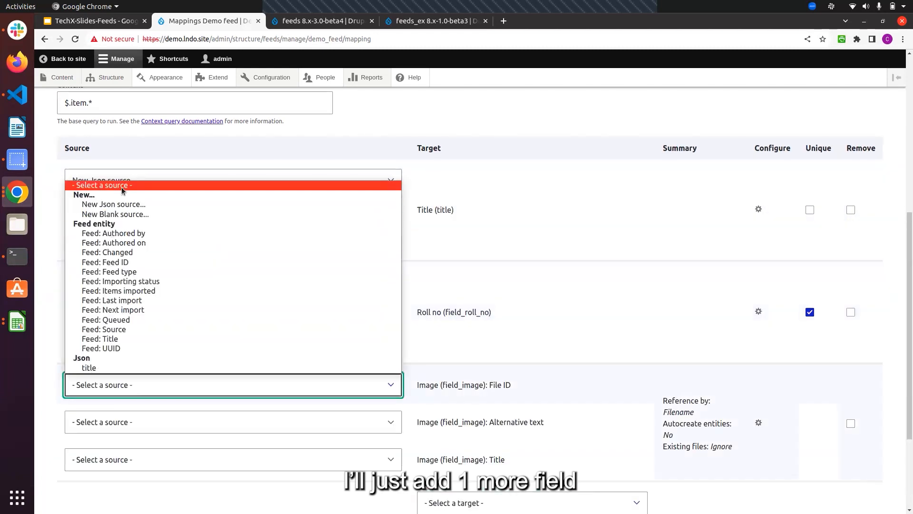
left_click(114, 205)
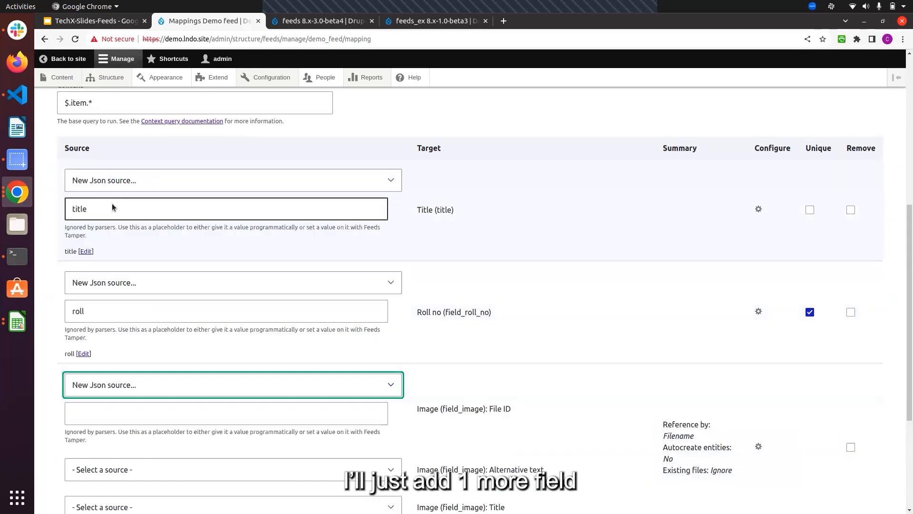
left_click(223, 422)
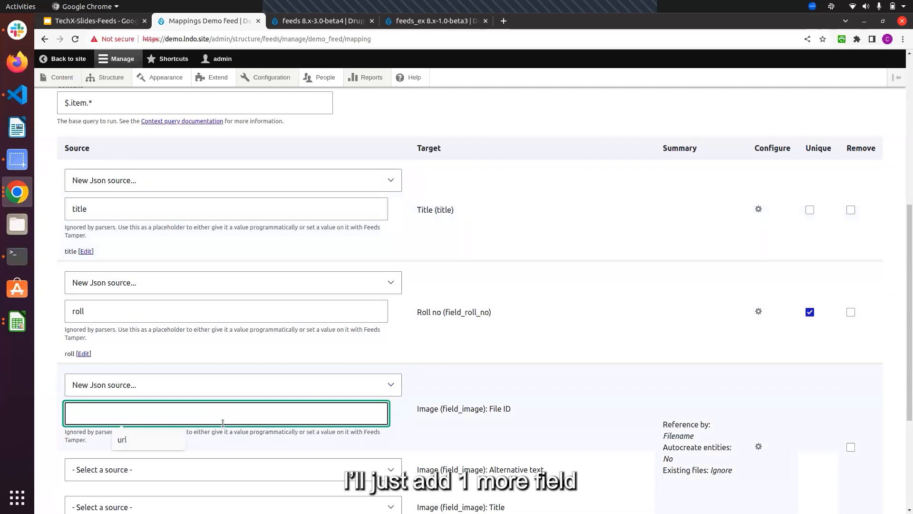
left_click(155, 438)
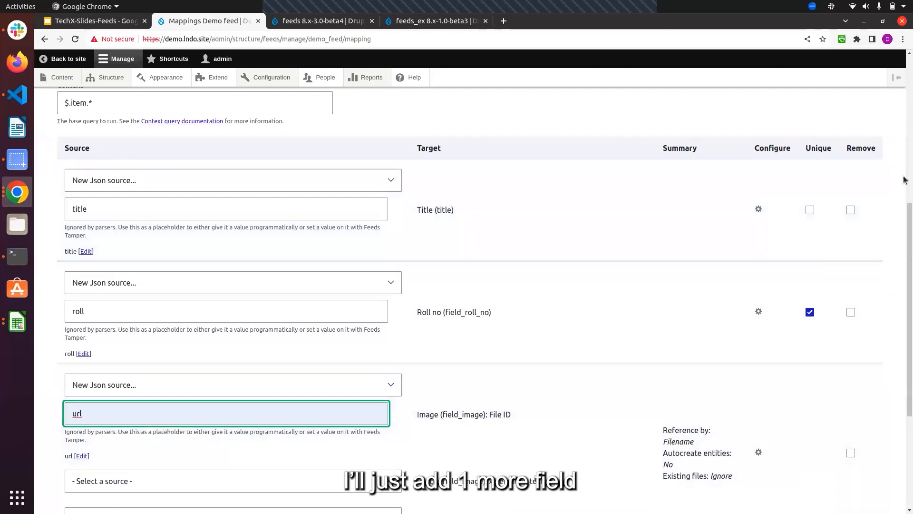
Step: Map the image's Alternative text to a new JSON source with the key alt
scroll(355, 286, "down", 3)
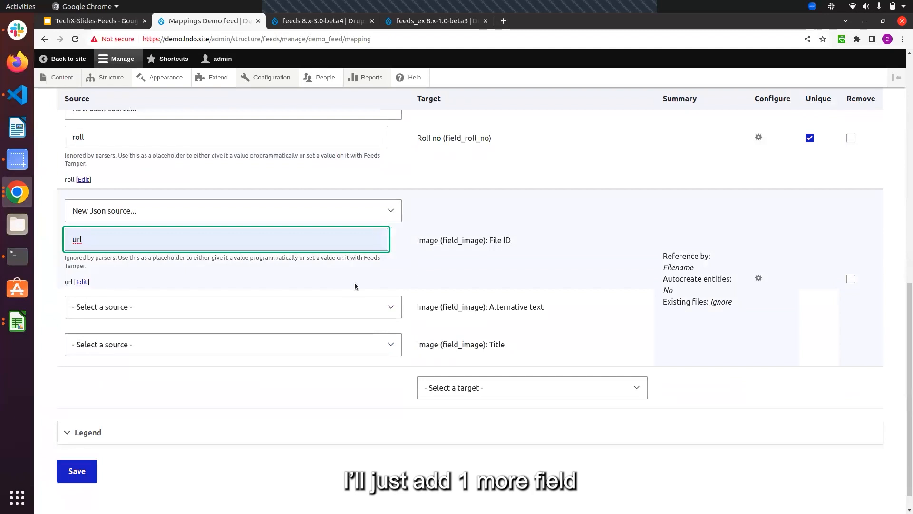
left_click(341, 309)
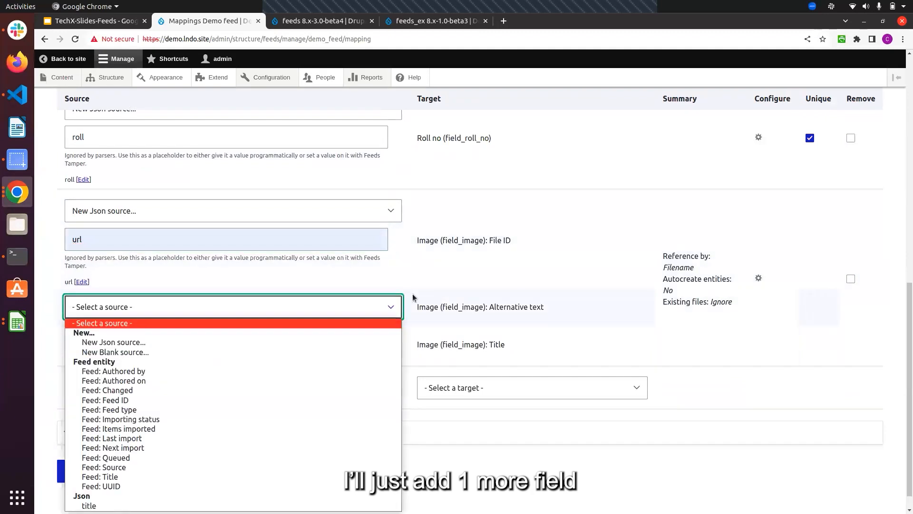
left_click(486, 318)
left_click(335, 342)
left_click(335, 342)
left_click(366, 308)
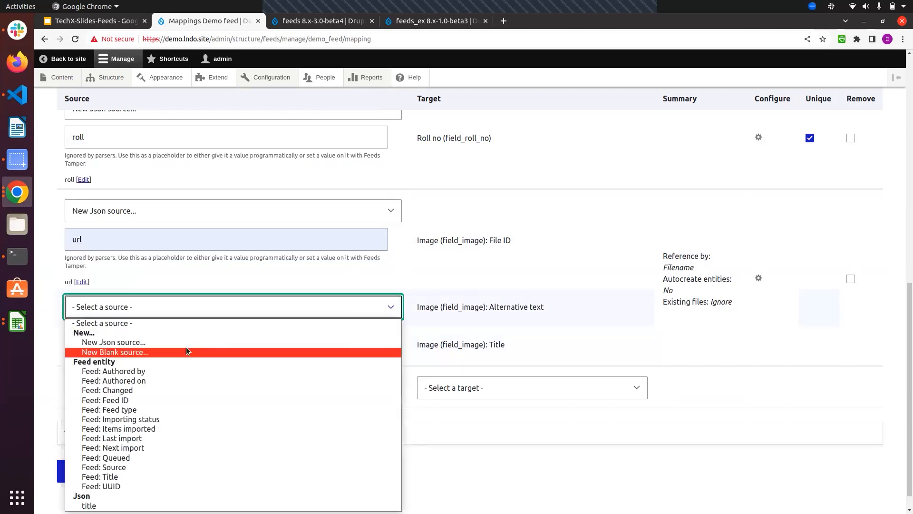
left_click(177, 341)
left_click(84, 332)
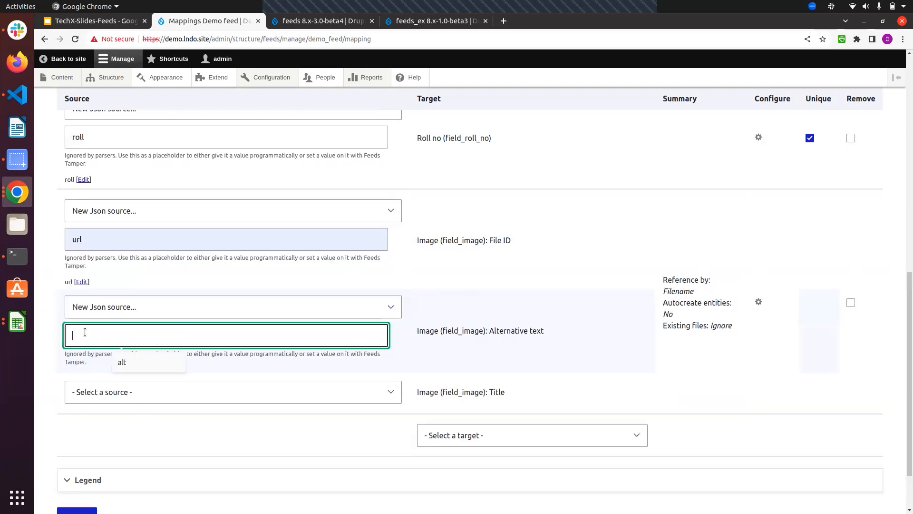
type("alt")
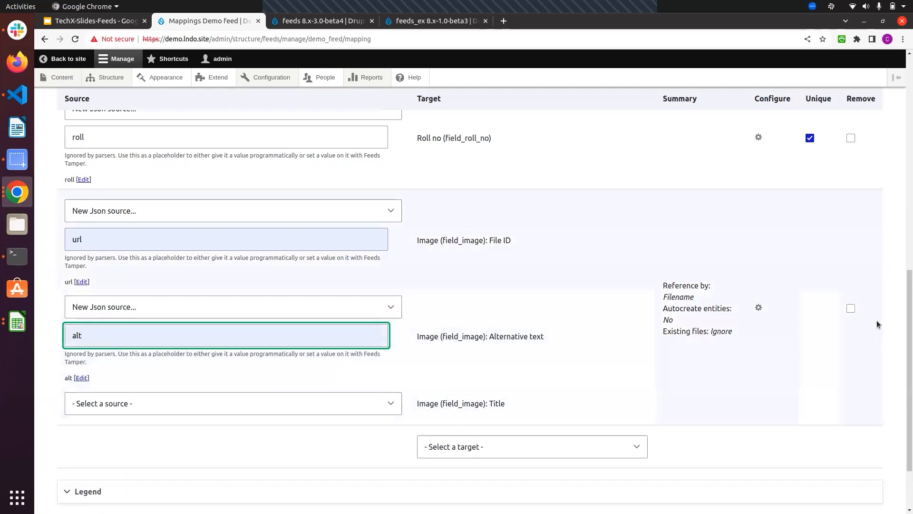
Step: Review the image mappings and save the Demo feed's mappings
left_click_drag(908, 327, 908, 366)
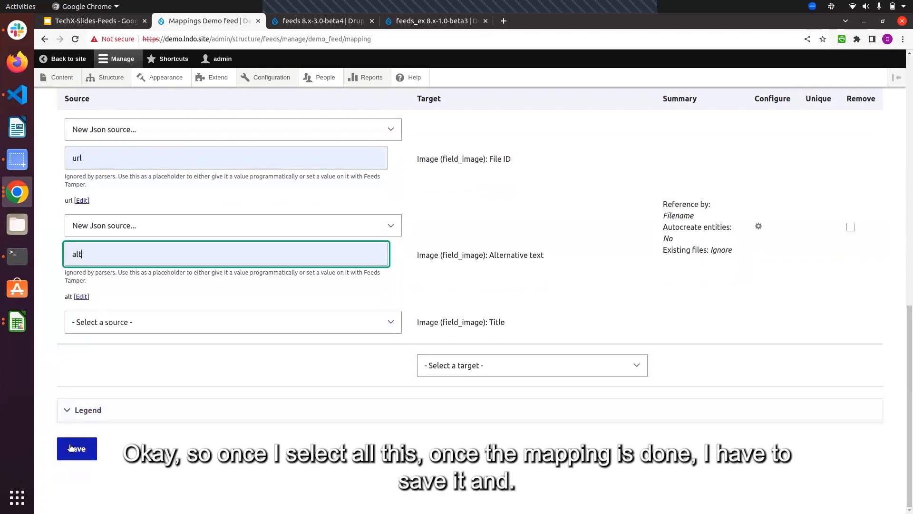
mouse_move(908, 344)
left_mouse_down()
mouse_move(905, 148)
mouse_move(903, 335)
left_mouse_up()
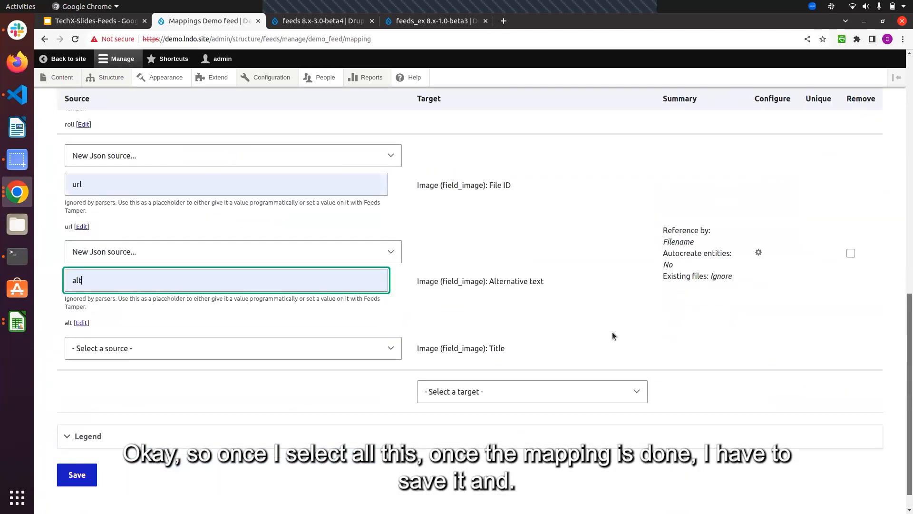
left_click(76, 476)
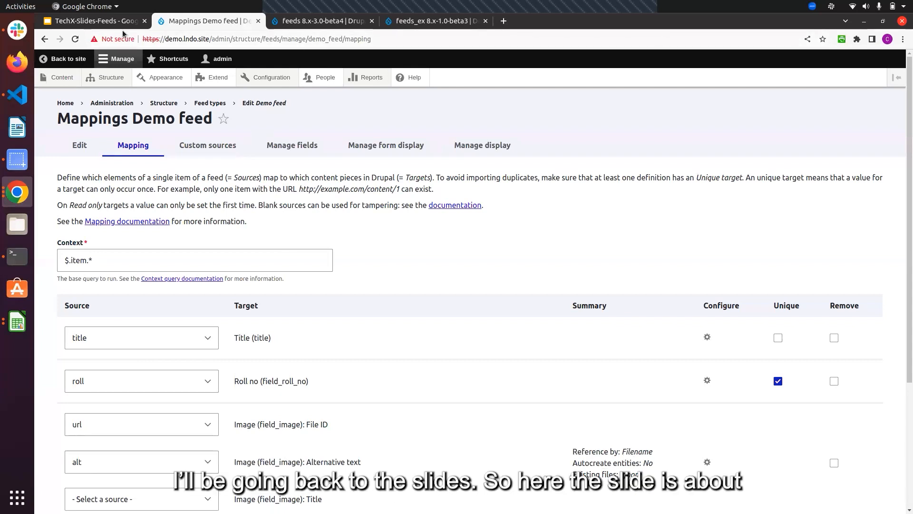
Step: Switch to the TechX-Slides-Feeds presentation in Google Slides and advance past the mapping slides to the Import Data slide
left_click(96, 21)
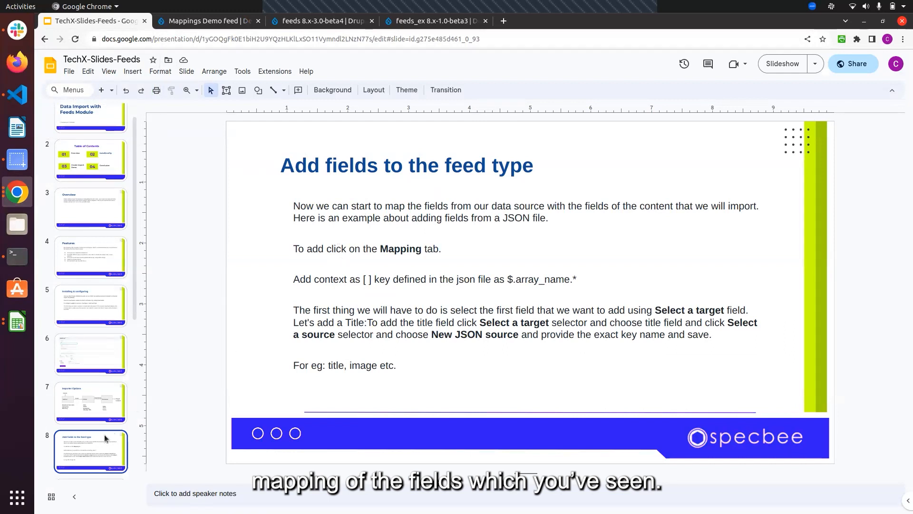
key("Down")
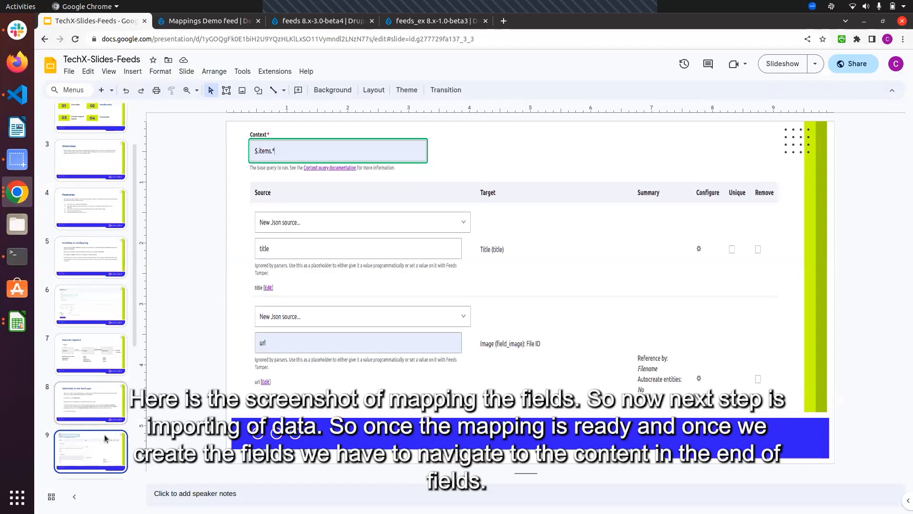
key("Down")
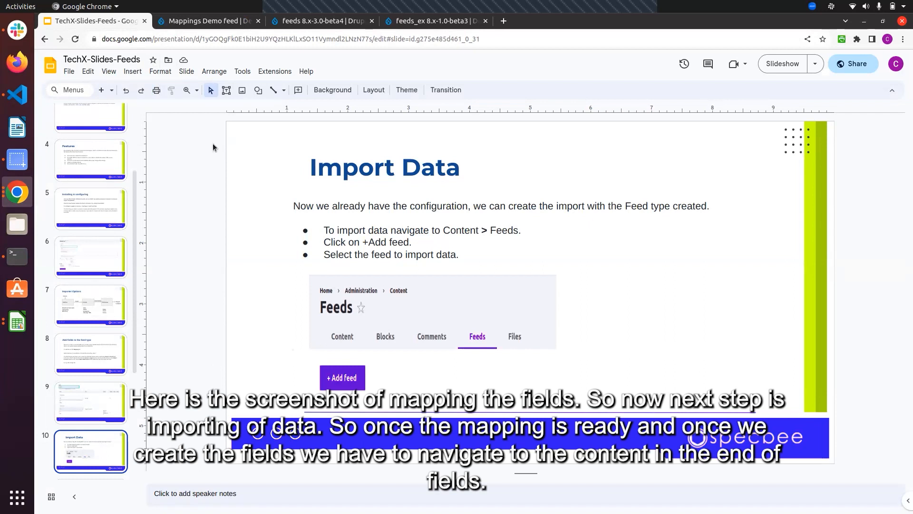
Step: Return to the Drupal site, go to the content feeds list, and start adding a feed of type Demo feed
left_click(196, 24)
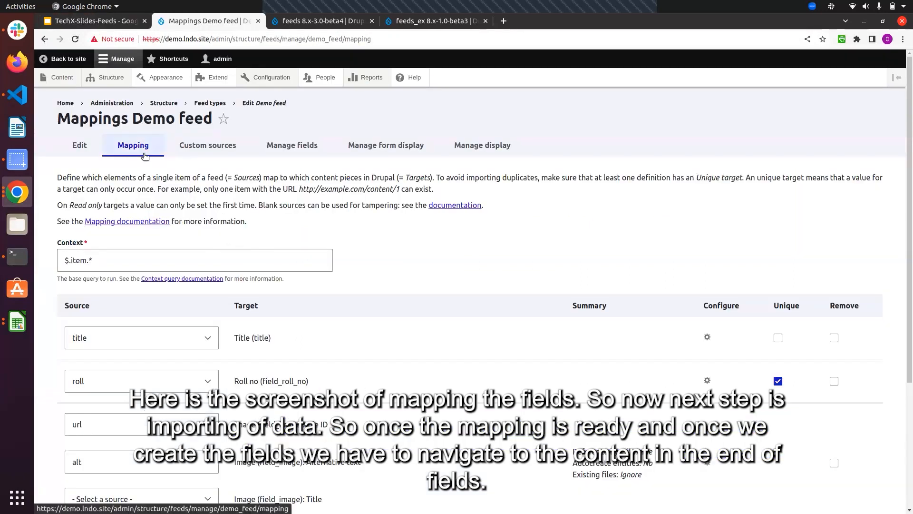
mouse_move(67, 85)
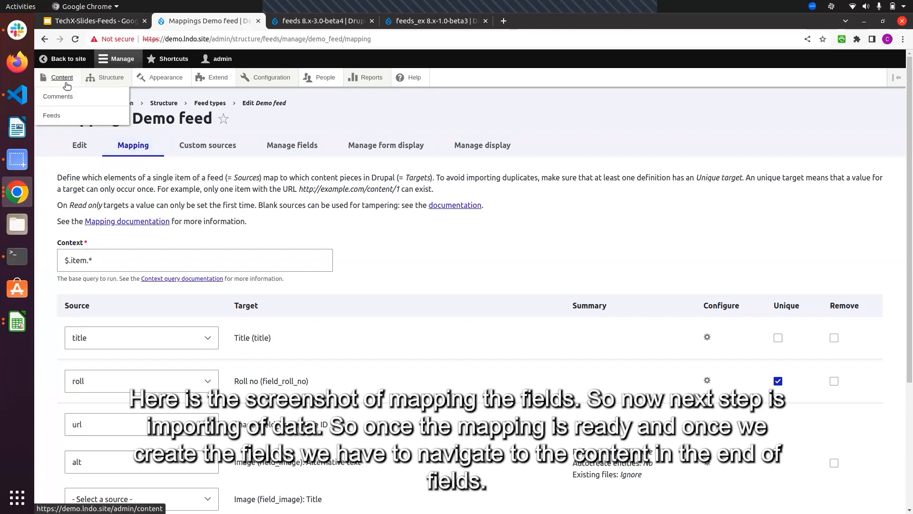
left_click(58, 116)
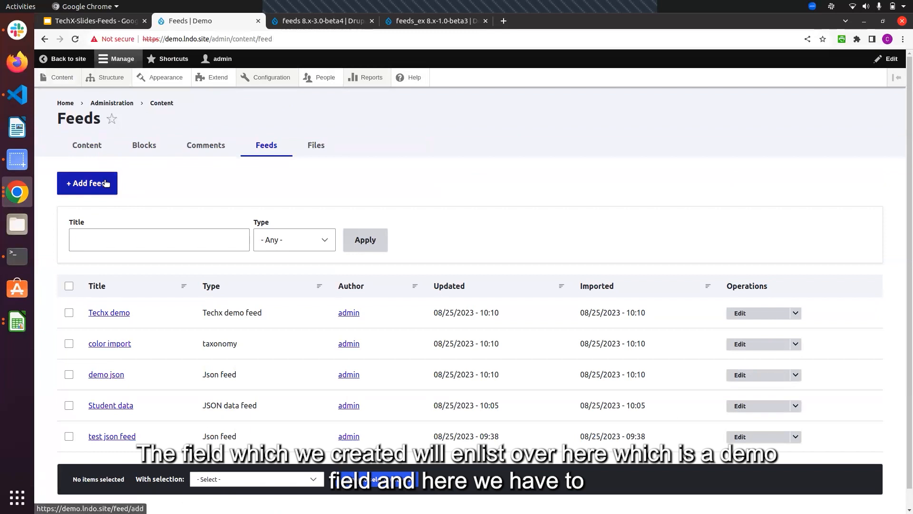
left_click(105, 183)
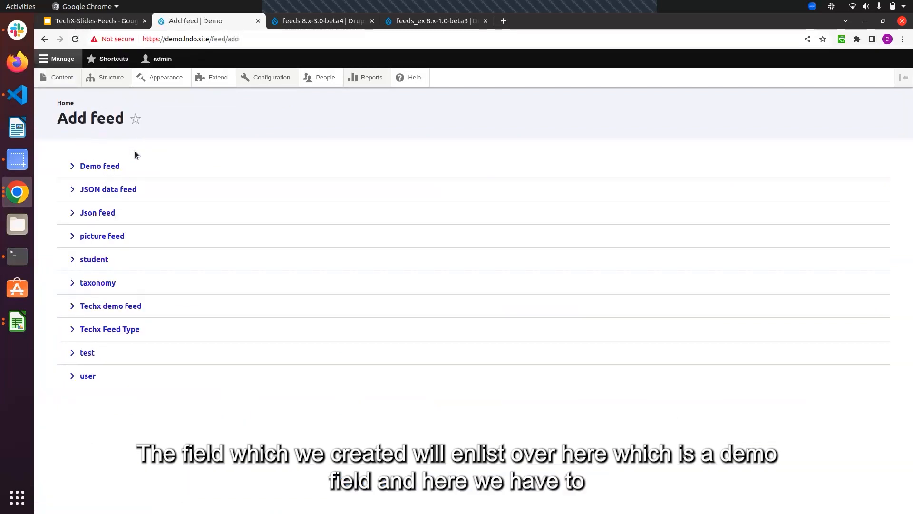
left_click(94, 167)
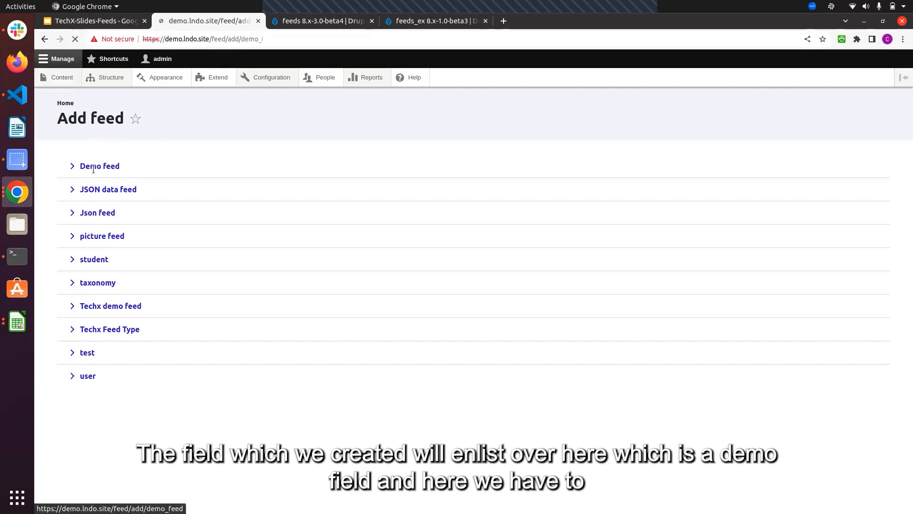
Step: Title the new feed "Data import Feed using json"
left_click(93, 169)
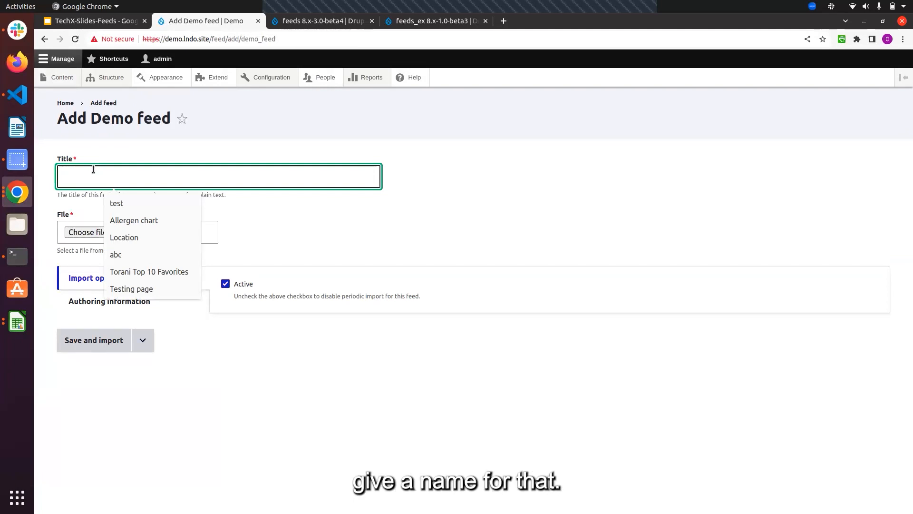
type("Data import Feed using json")
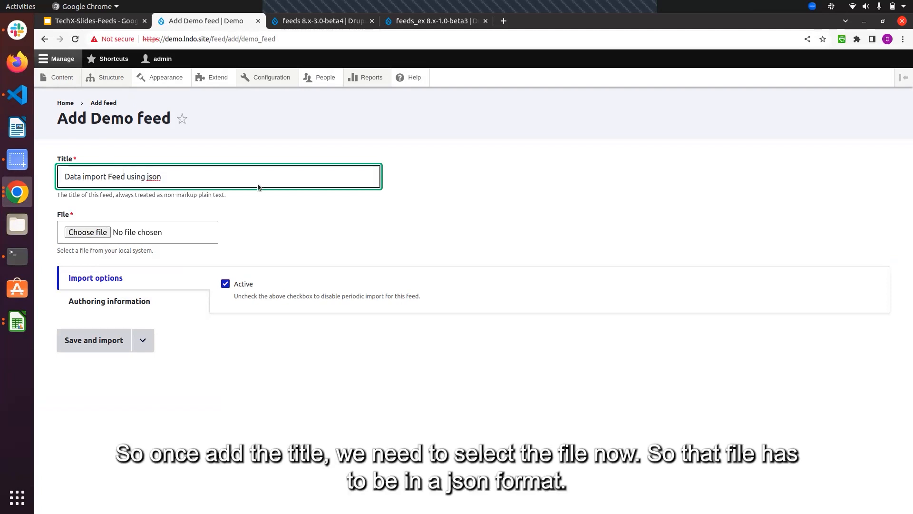
Step: Attach the student.json file from the home folder to the new feed
left_click(96, 235)
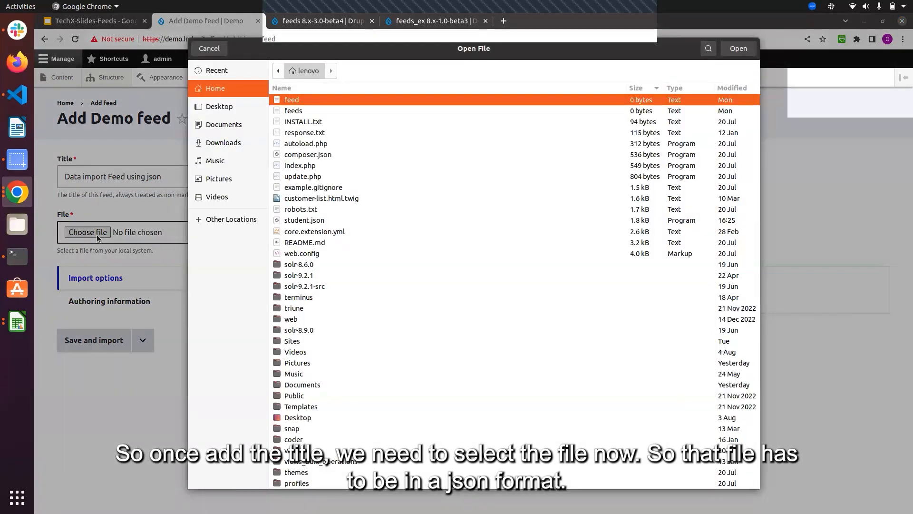
left_click(310, 221)
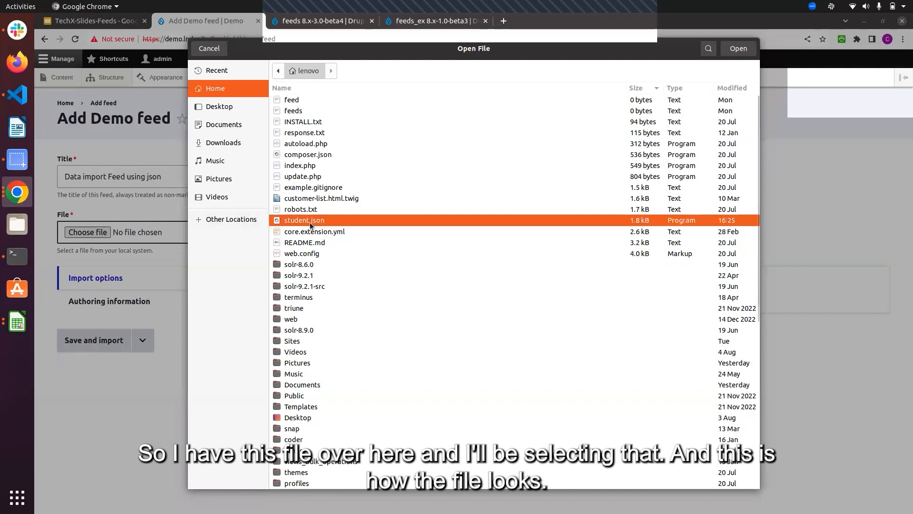
left_click(729, 56)
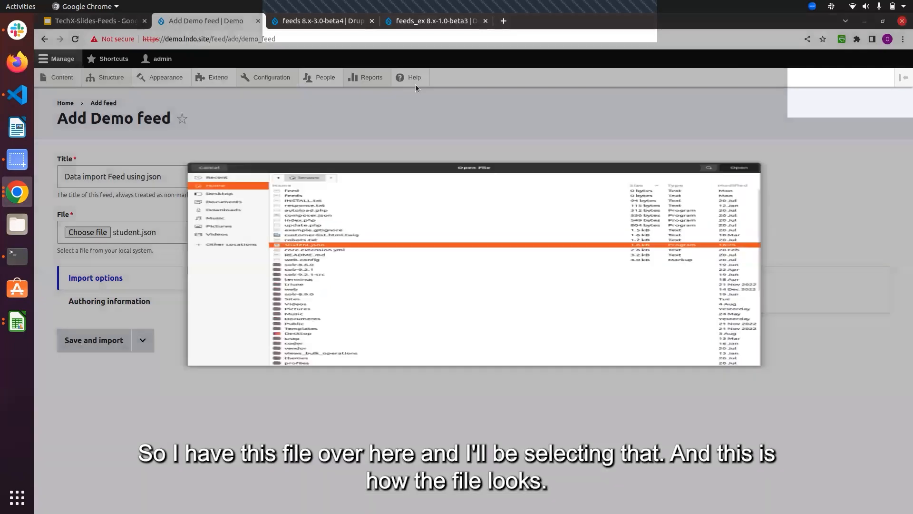
Step: Switch to Visual Studio Code, examine the "items" array and its fields in student.json, and return to the Drupal site
left_click(4, 107)
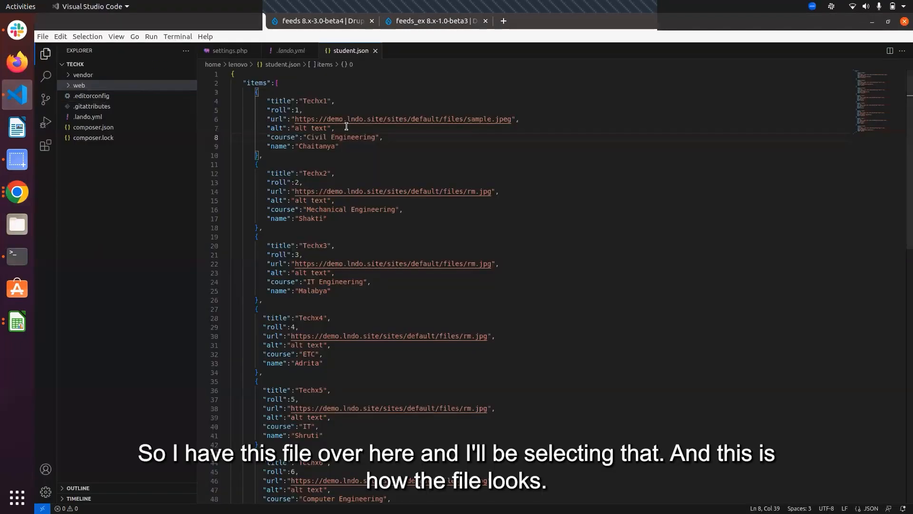
double_click(260, 84)
left_click(260, 84)
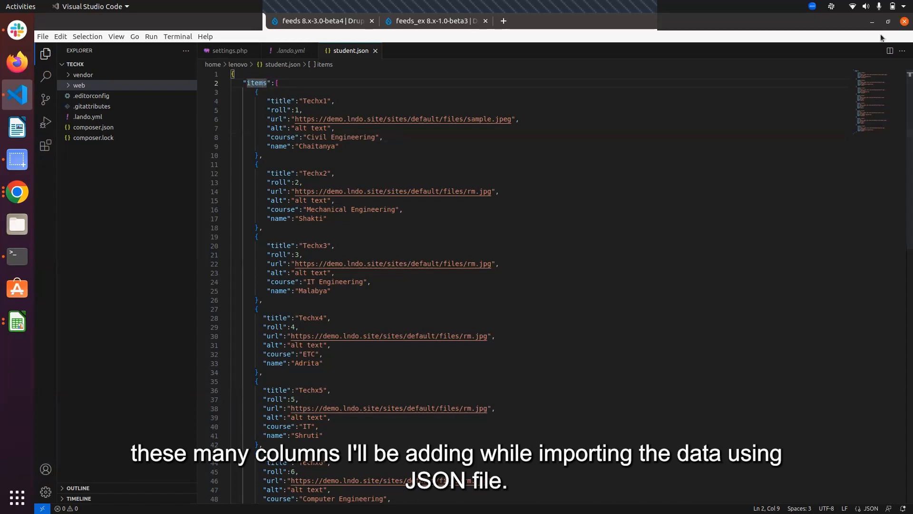
left_click(873, 22)
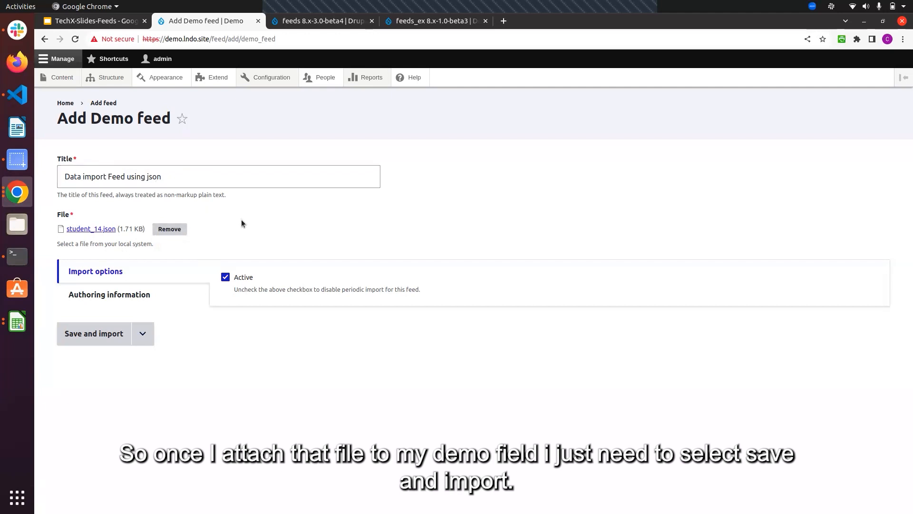
Step: Save the feed with immediate import and look over its resulting page
left_click(119, 343)
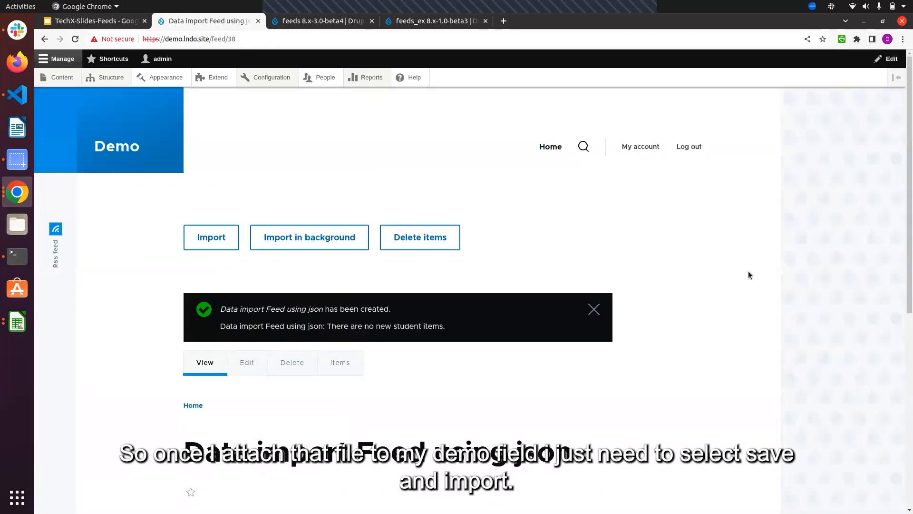
left_click_drag(904, 199, 905, 323)
scroll(904, 323, "up", 5)
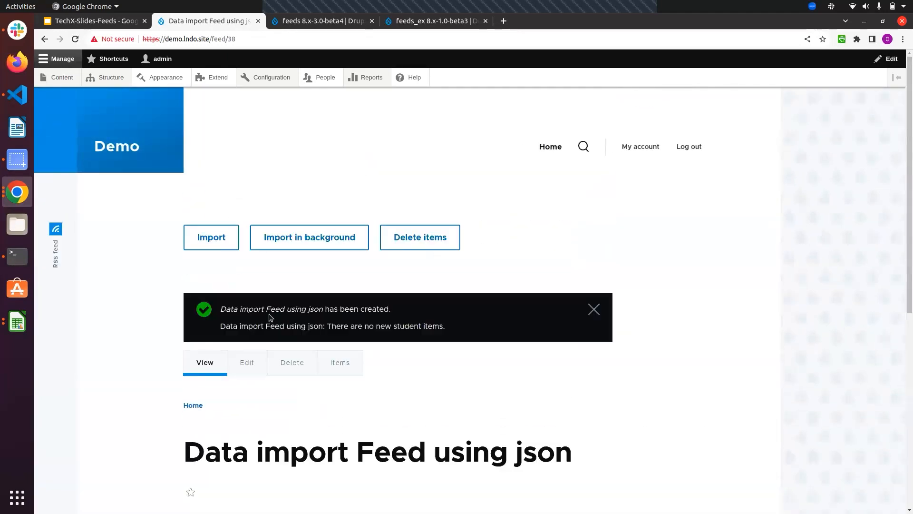
Step: Check the site's content list for imported nodes and glance at student.json in Visual Studio Code
left_click(55, 77)
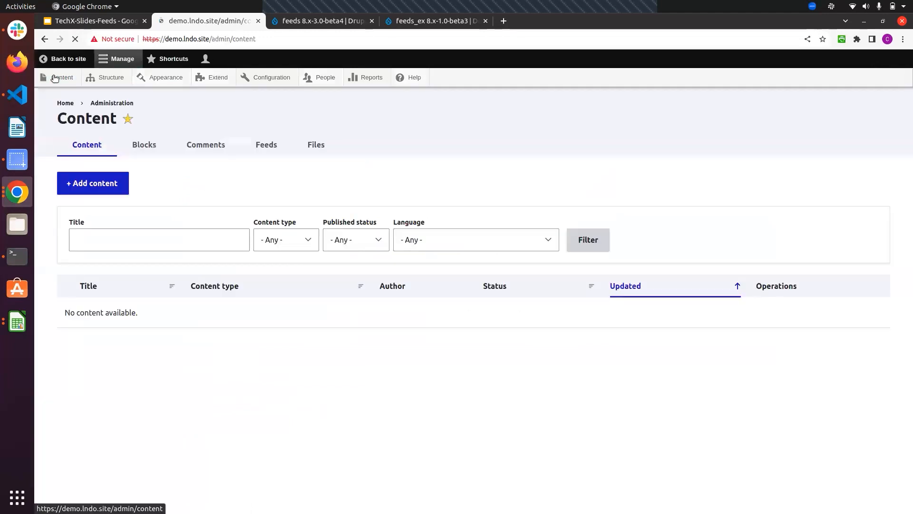
left_click(13, 98)
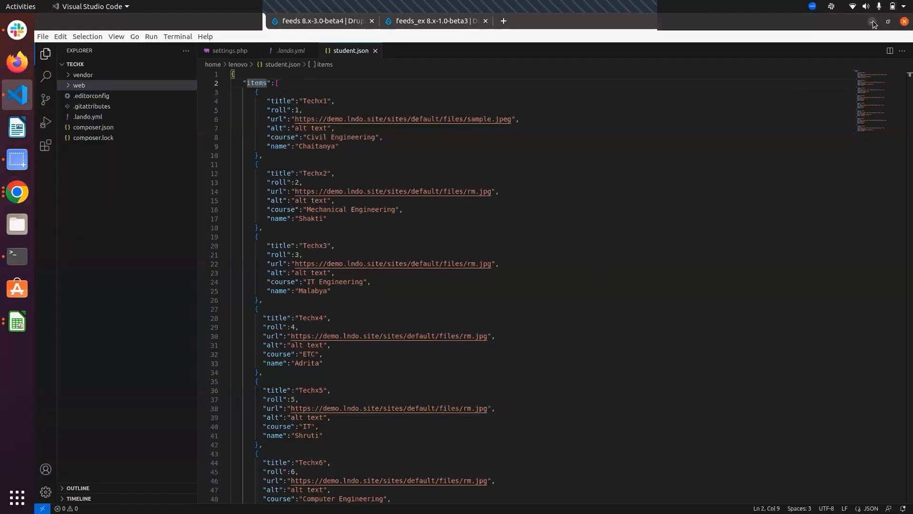
left_click(866, 21)
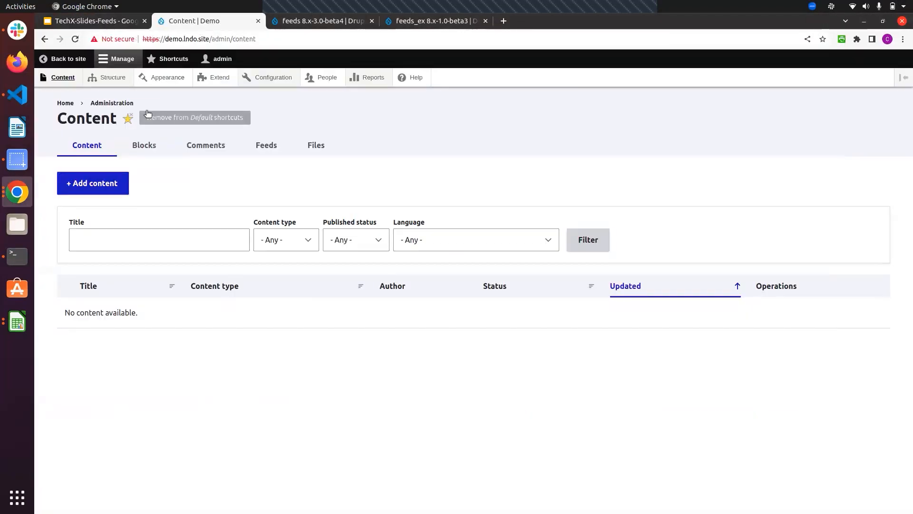
Step: Open the Demo feed type's mappings and compare their context and sources with student.json in Visual Studio Code
mouse_move(104, 77)
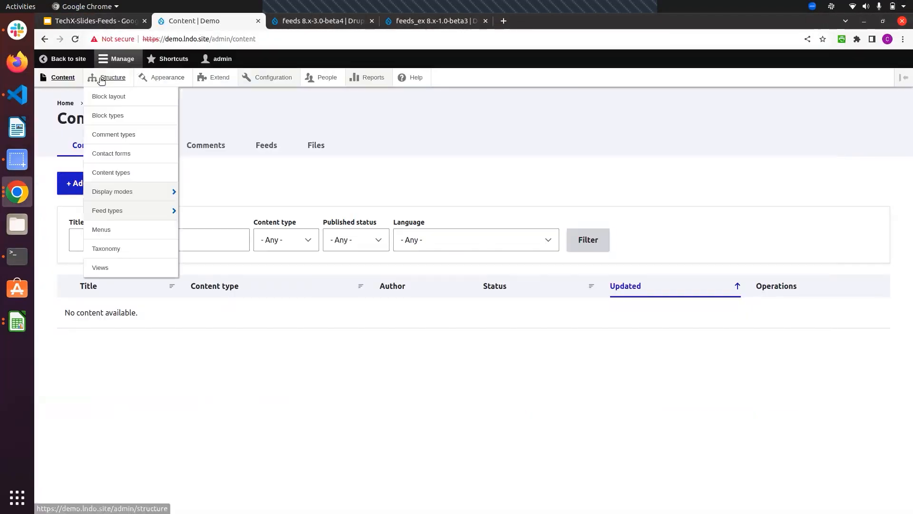
left_click(105, 209)
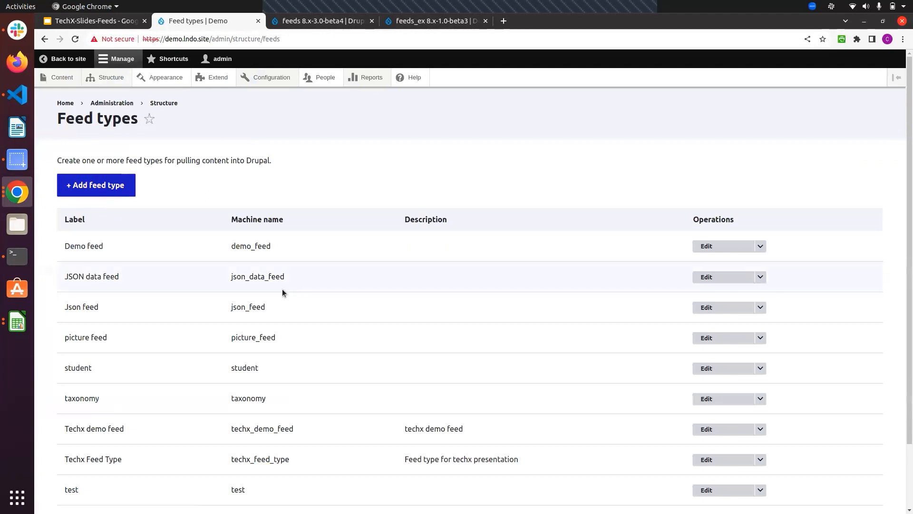
left_click(722, 250)
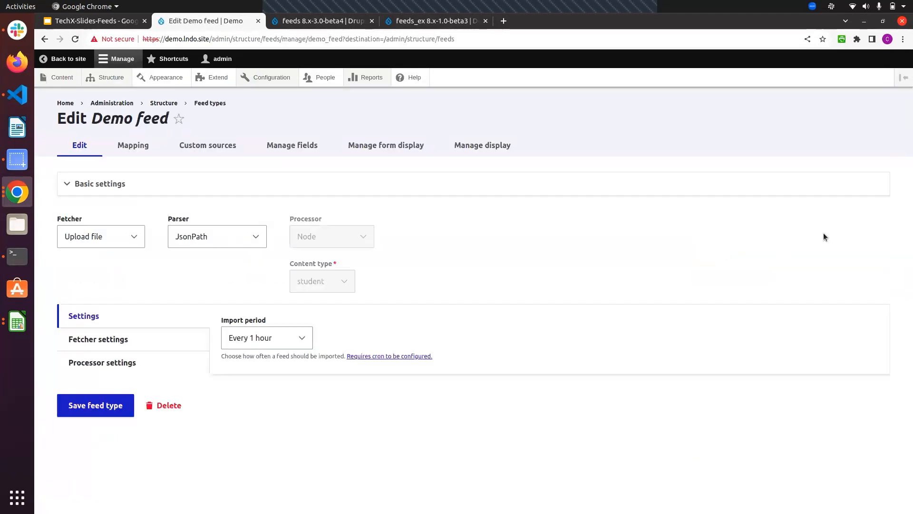
left_click(133, 145)
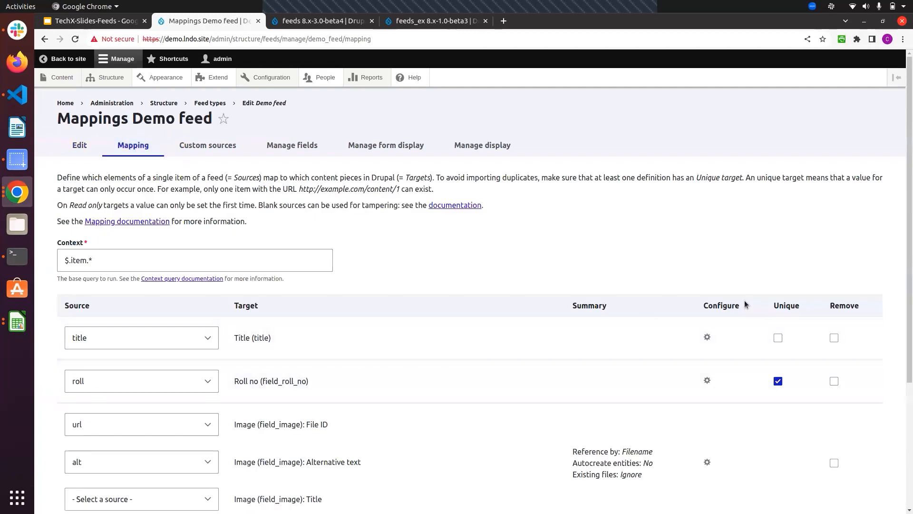
left_click_drag(905, 260, 905, 398)
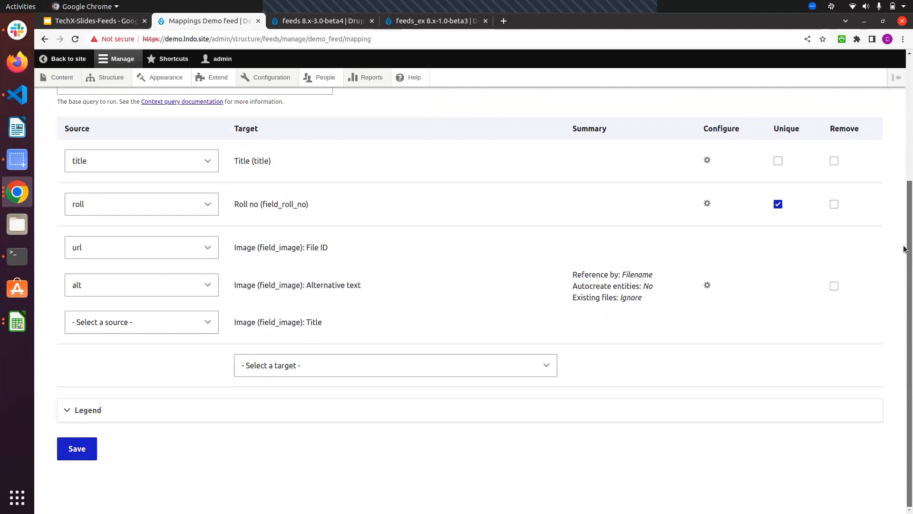
scroll(847, 240, "up", 4)
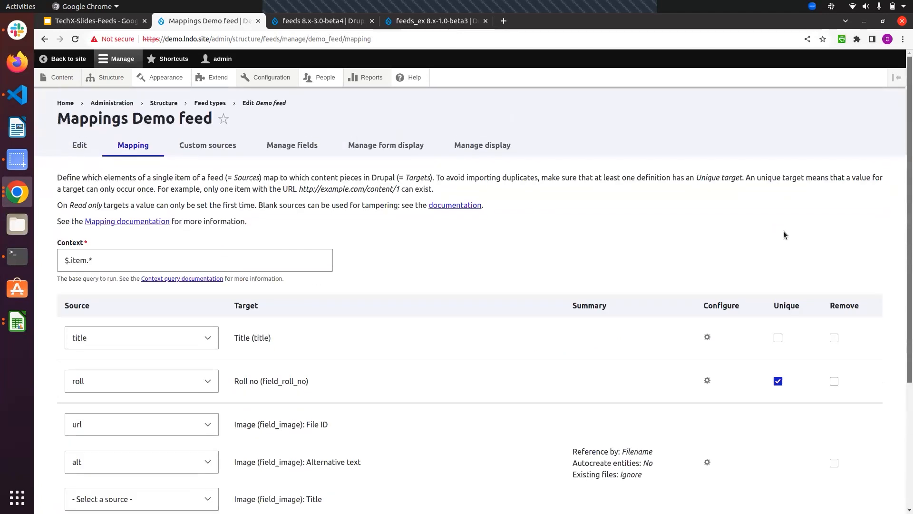
left_click(12, 97)
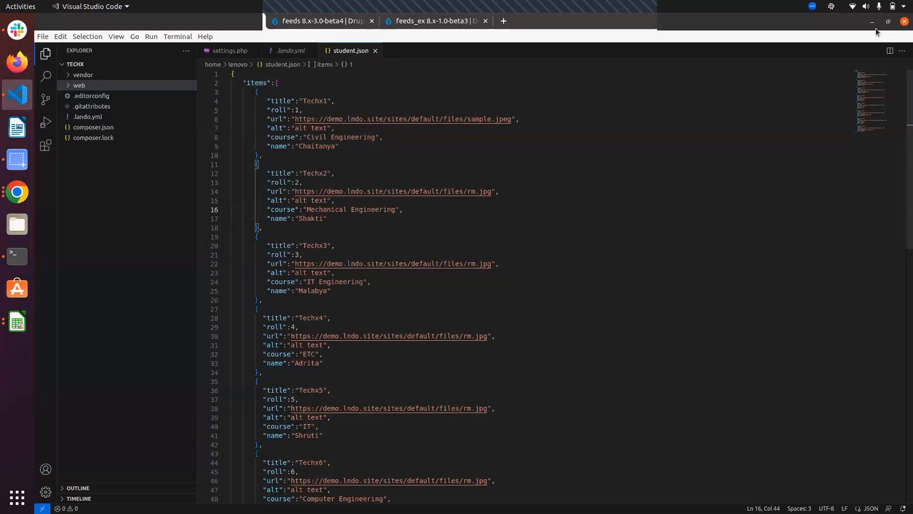
left_click(873, 22)
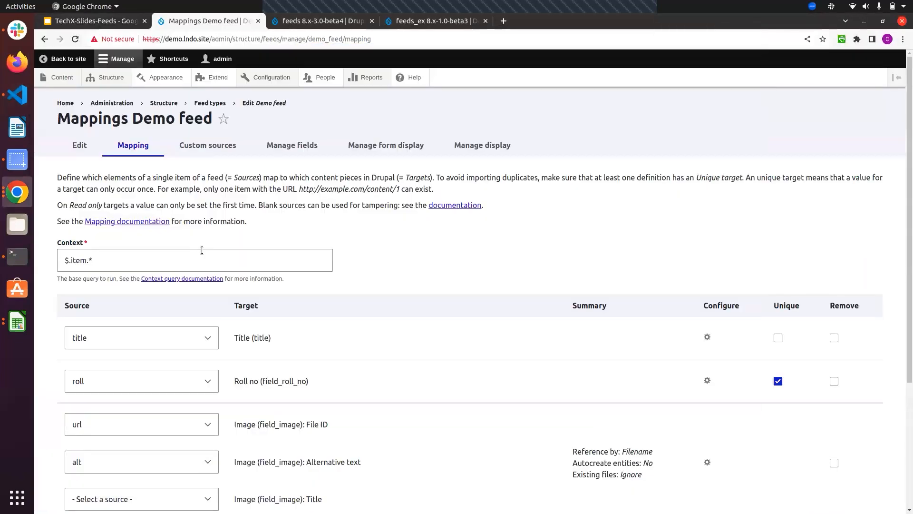
left_click_drag(907, 317, 902, 262)
Step: Replace the attached file of "Data import Feed using json" with student.json from the home folder, and save and import it again
mouse_move(60, 77)
left_click(63, 112)
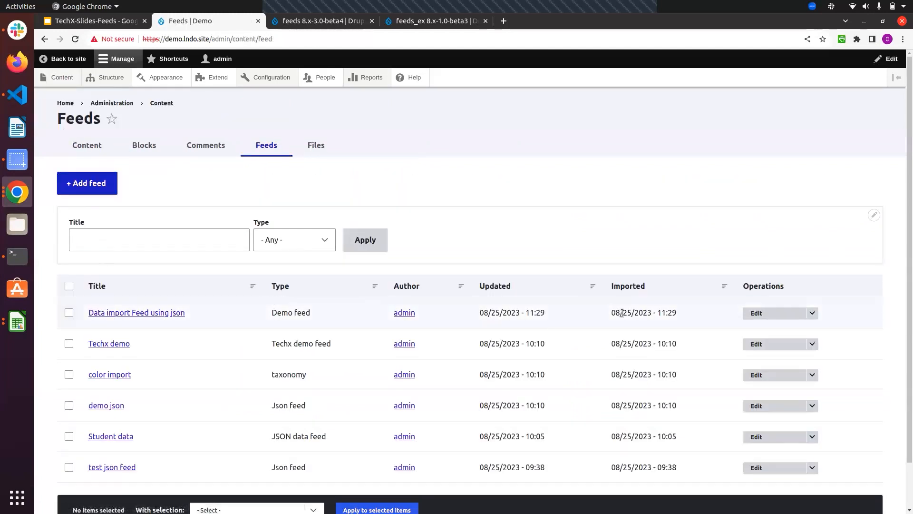
left_click(757, 313)
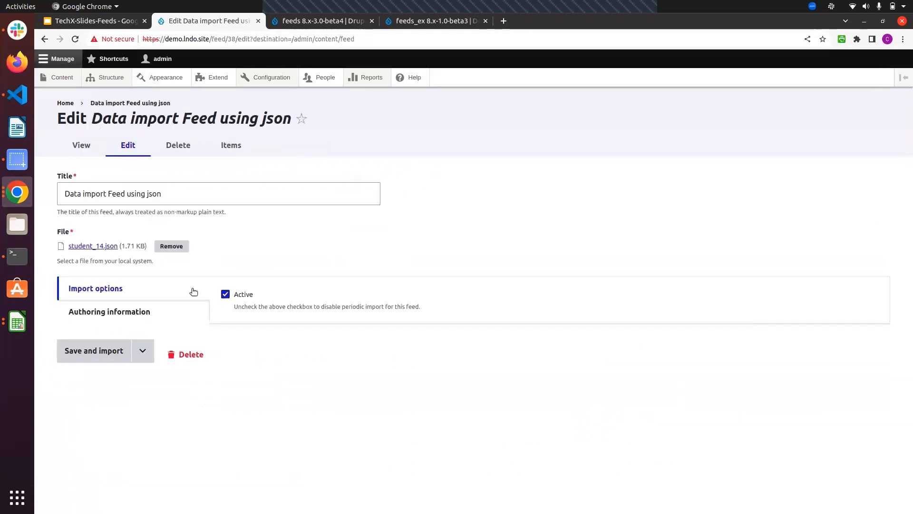
left_click(169, 247)
left_click(105, 250)
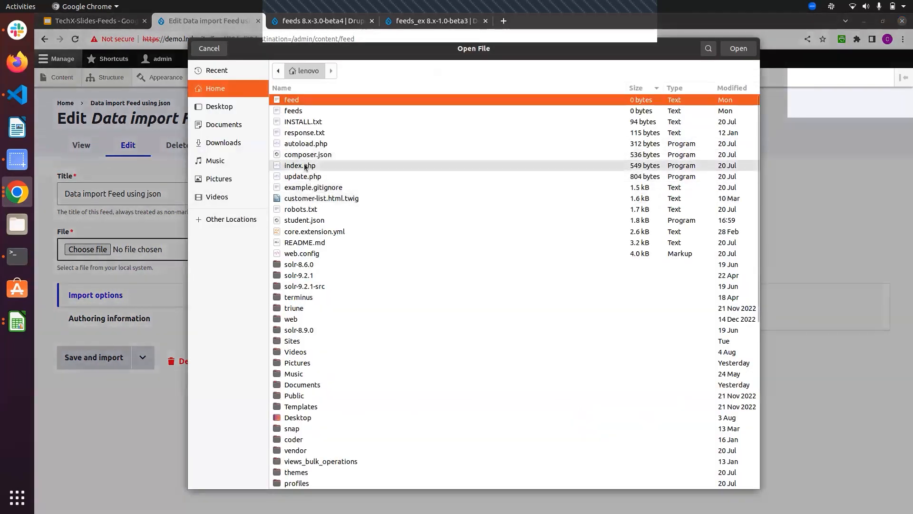
left_click(303, 220)
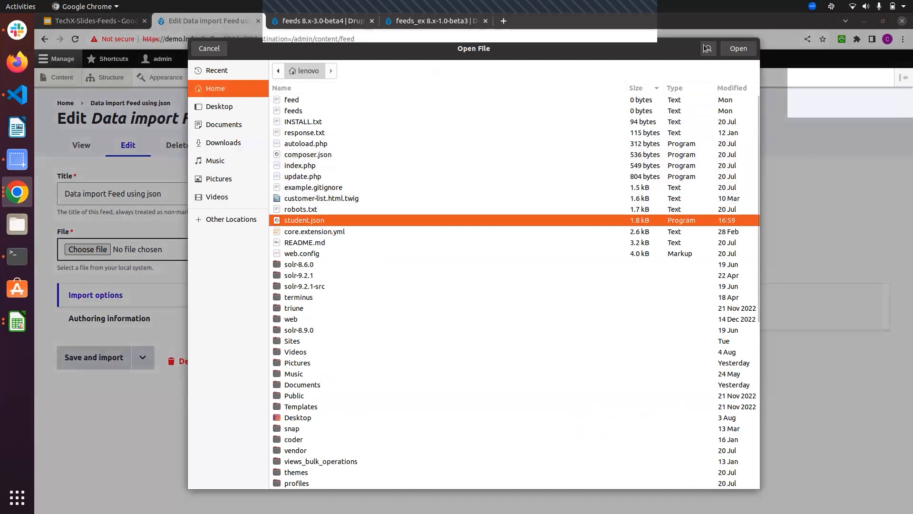
left_click(722, 50)
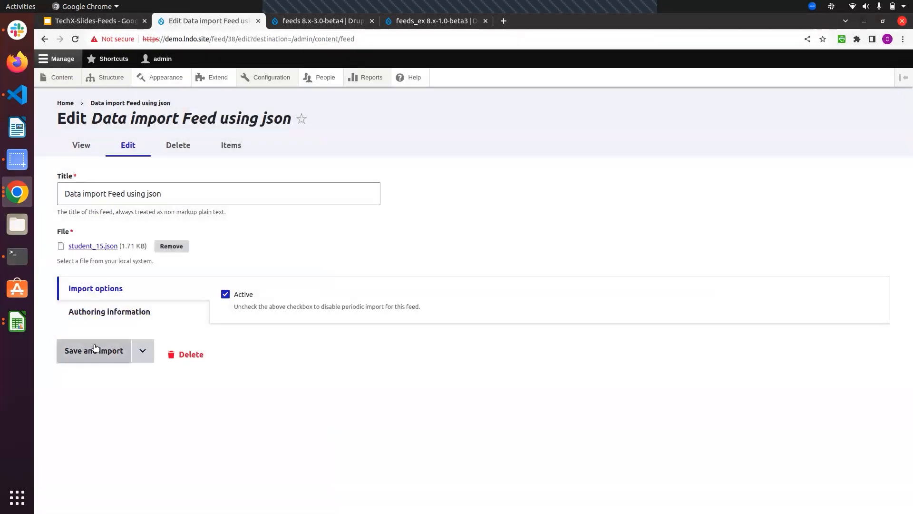
left_click(95, 356)
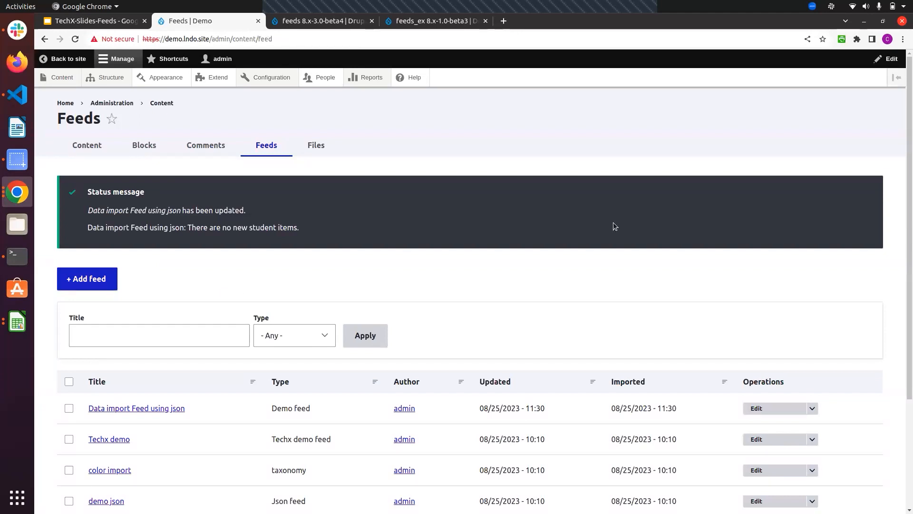
scroll(904, 266, "down", 3)
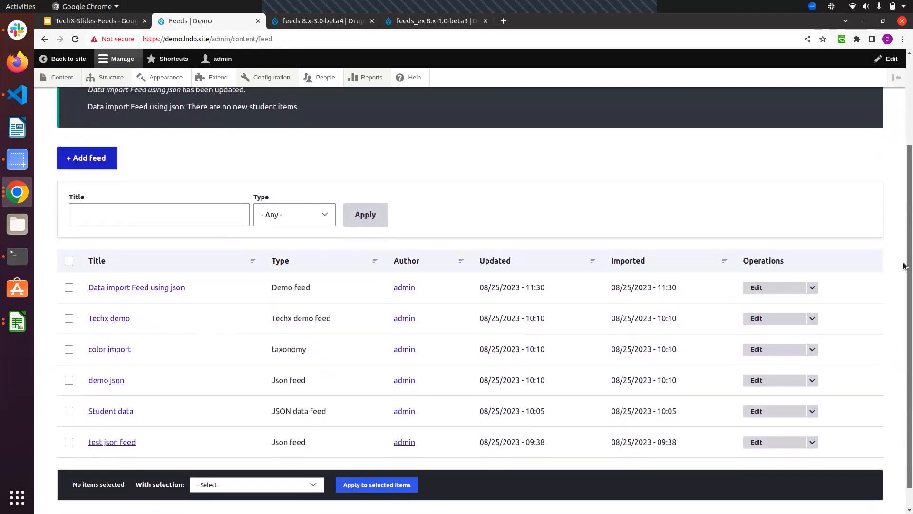
scroll(905, 266, "down", 1)
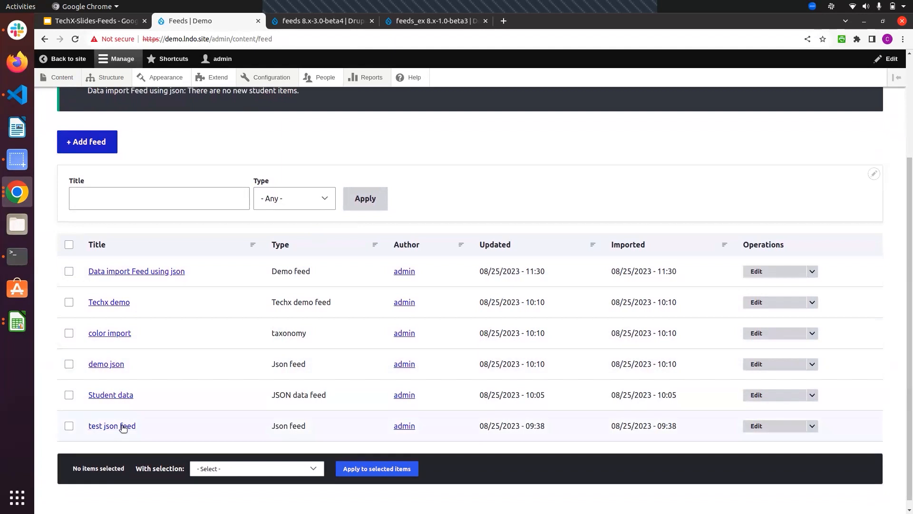
left_click(760, 425)
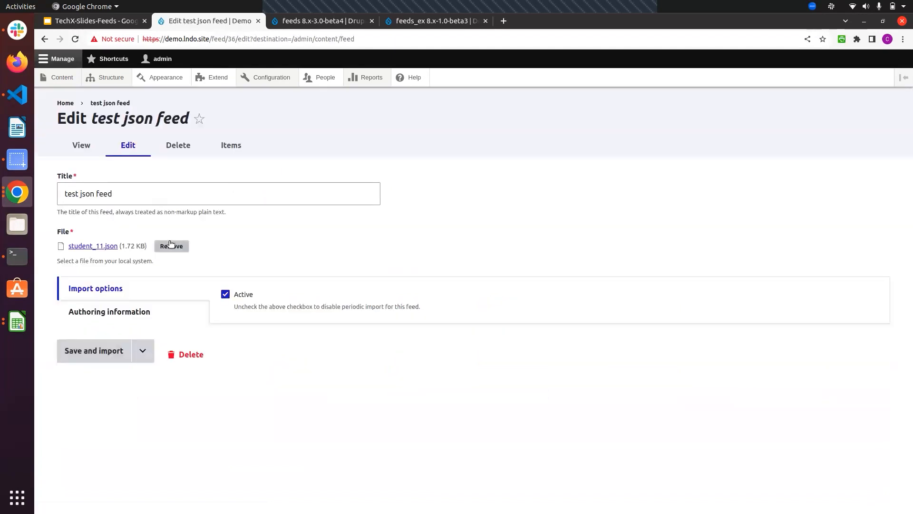
left_click(171, 245)
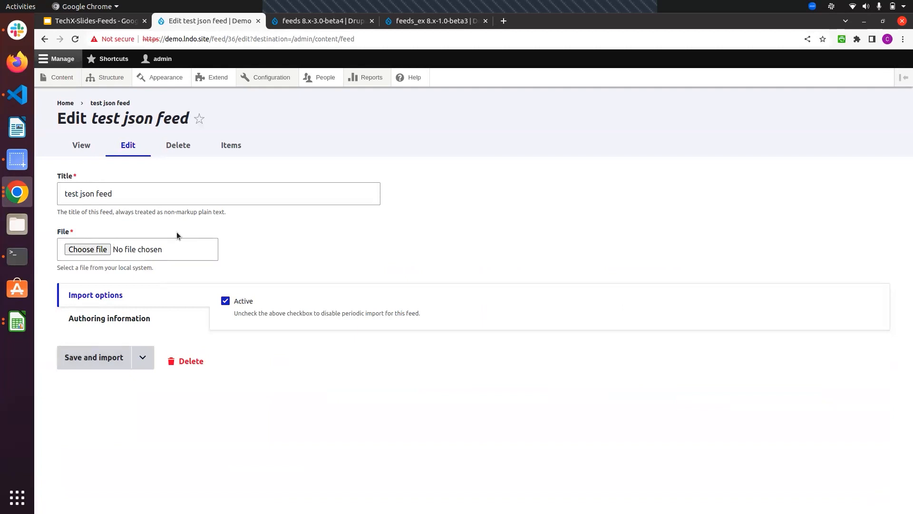
Step: Examine the Demo feed type's settings and the JSON data feed type's settings and mappings
mouse_move(107, 79)
left_click(114, 211)
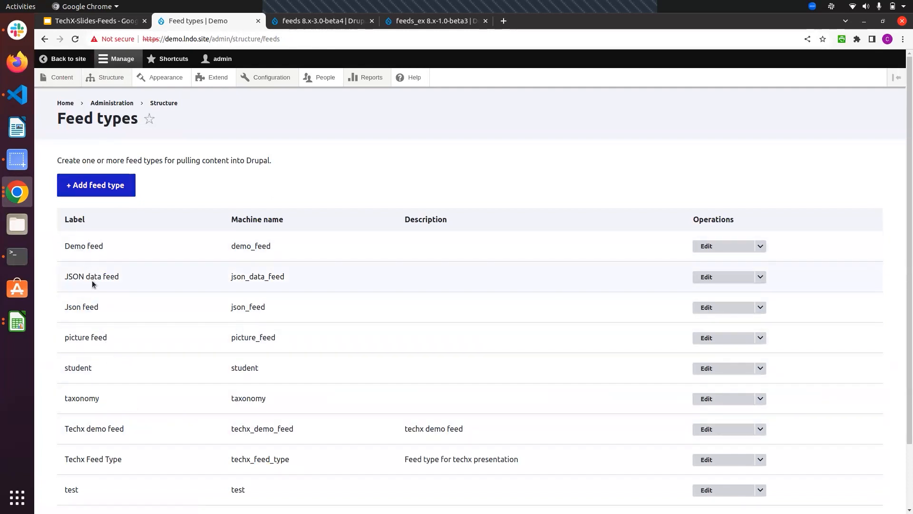
left_click(698, 249)
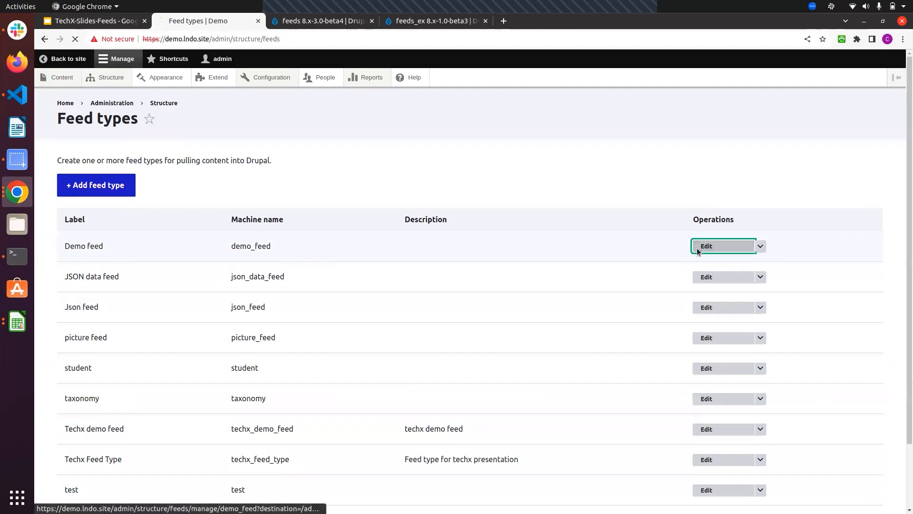
left_click(44, 39)
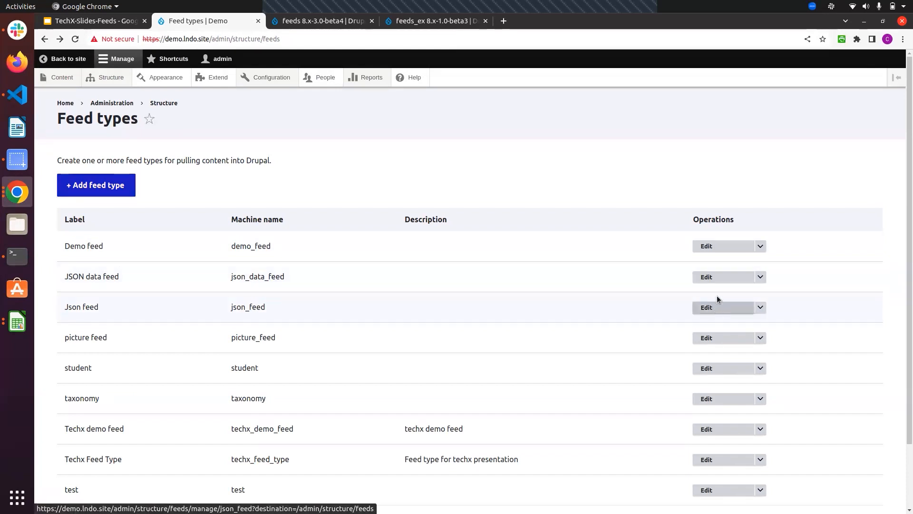
left_click(719, 275)
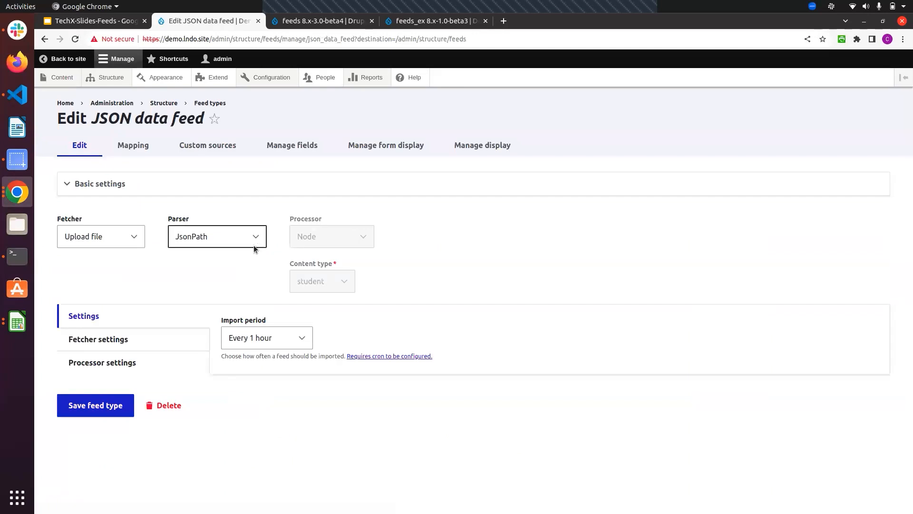
left_click(131, 152)
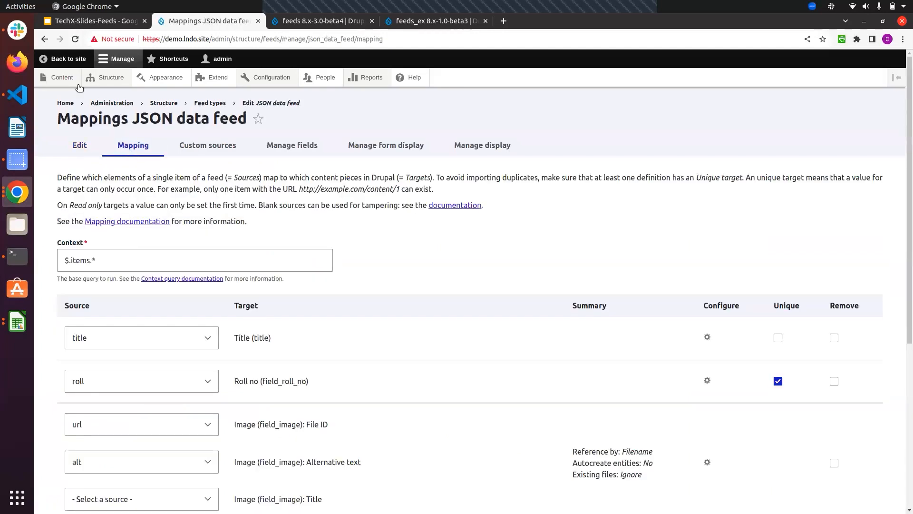
Step: Start a new feed of the JSON data feed type and title it "test"
mouse_move(66, 85)
left_click(61, 117)
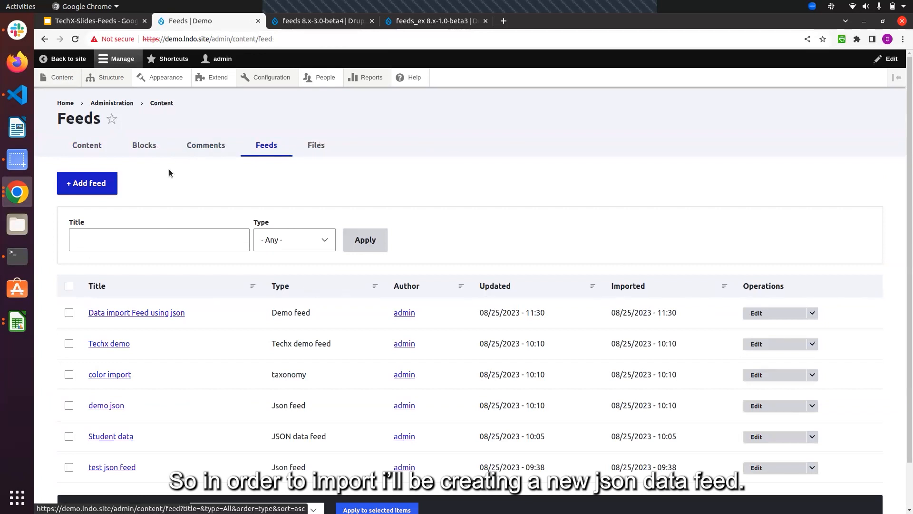
left_click(83, 190)
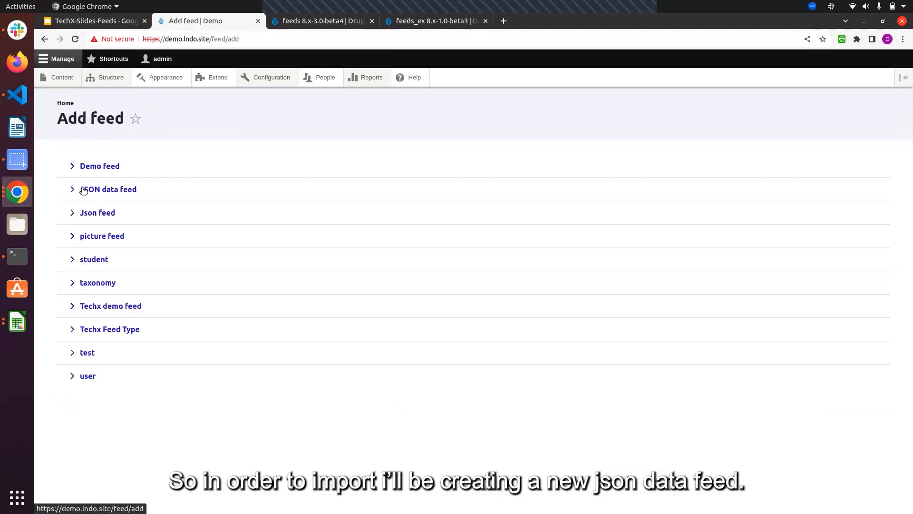
left_click(111, 189)
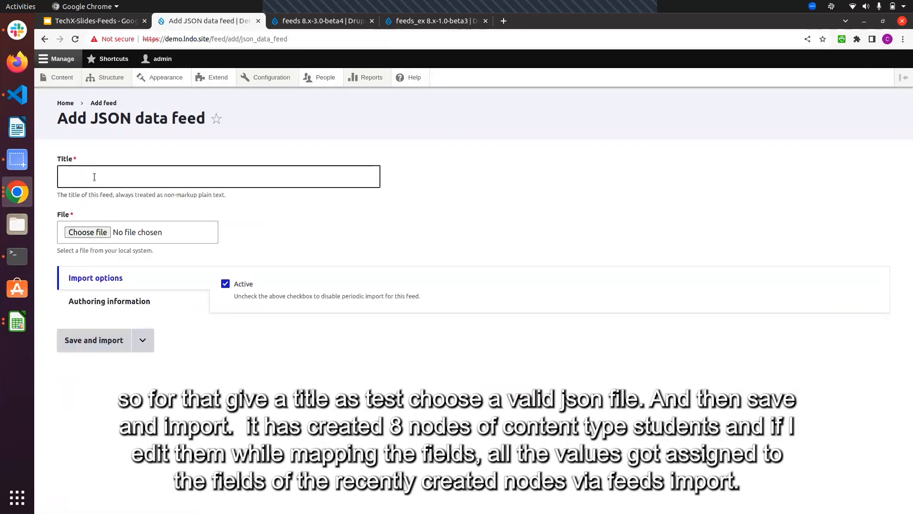
left_click(95, 177)
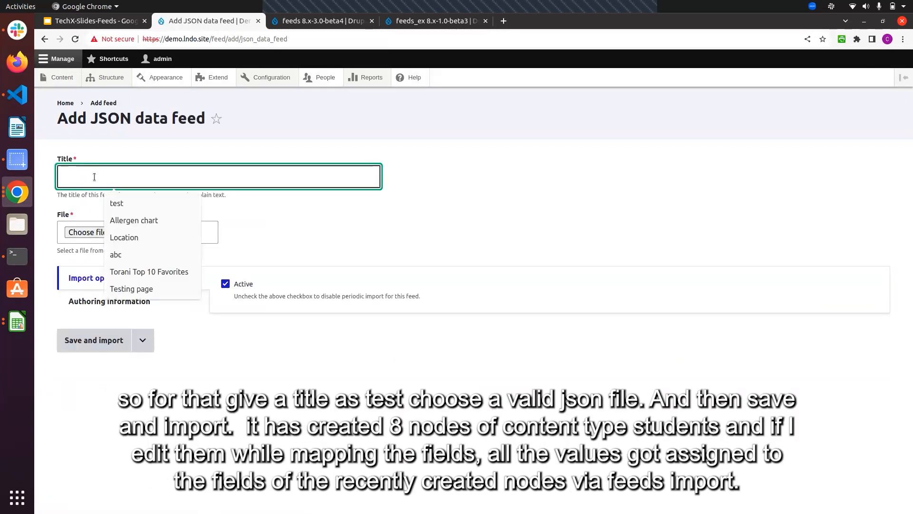
type("test")
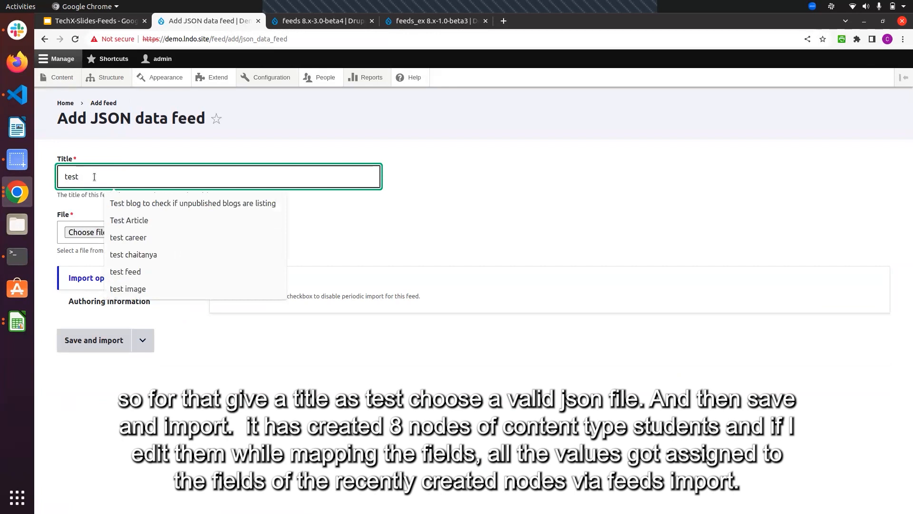
Step: Attach student.json from the home folder to the new test feed, and save and import it
left_click(86, 231)
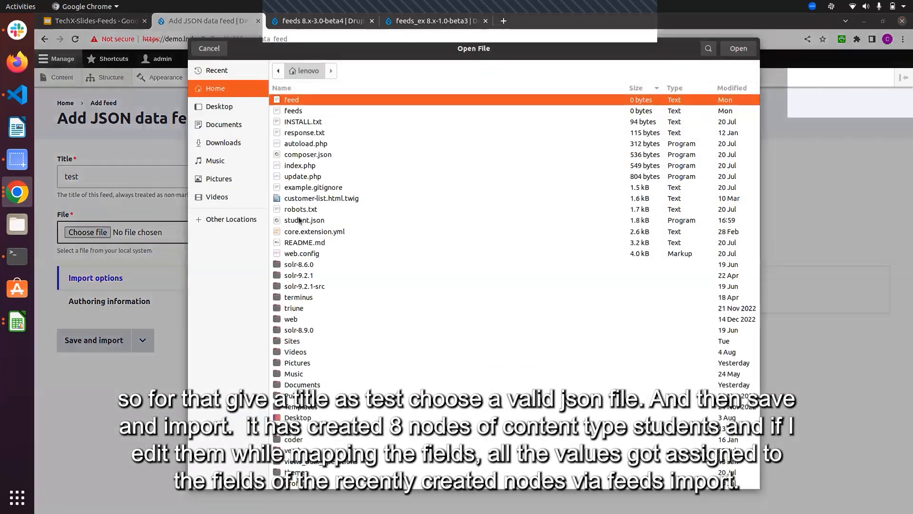
left_click(298, 221)
left_click(739, 49)
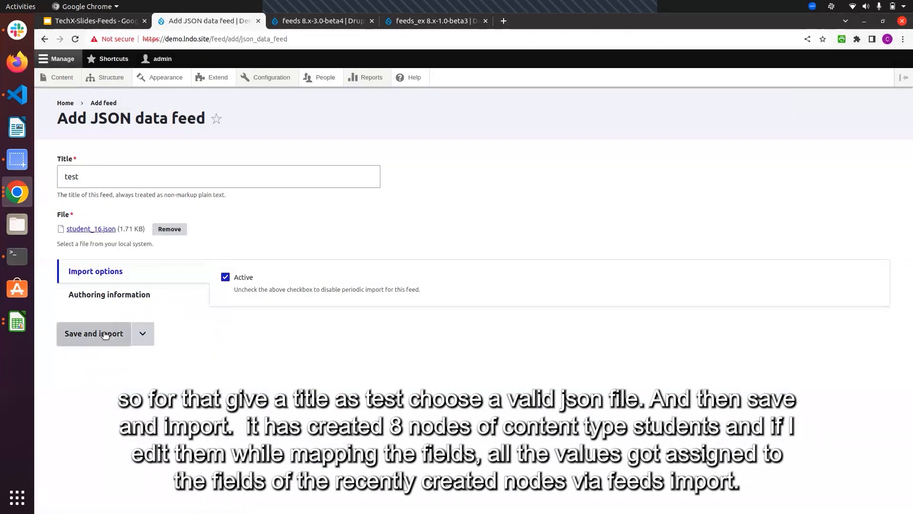
left_click(105, 334)
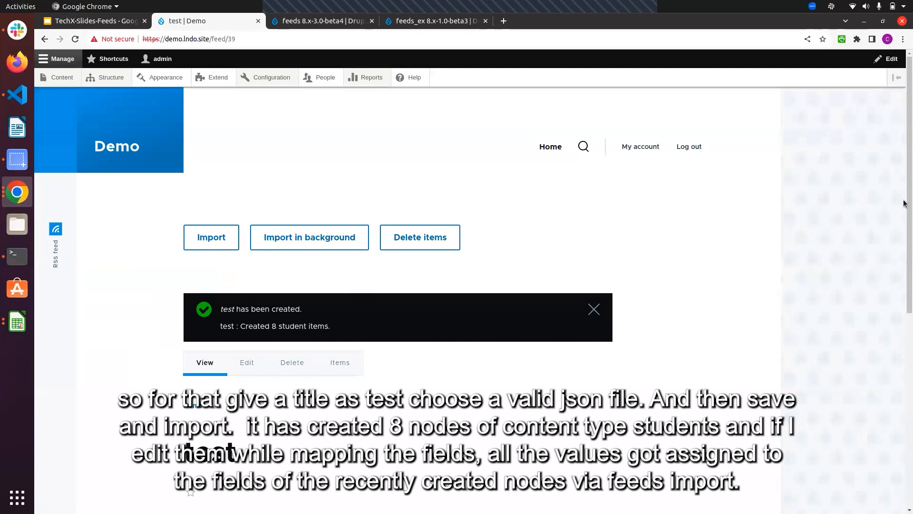
Step: Review the test feed's import summary and check the site's content list for the imported student nodes
left_click_drag(904, 199, 903, 257)
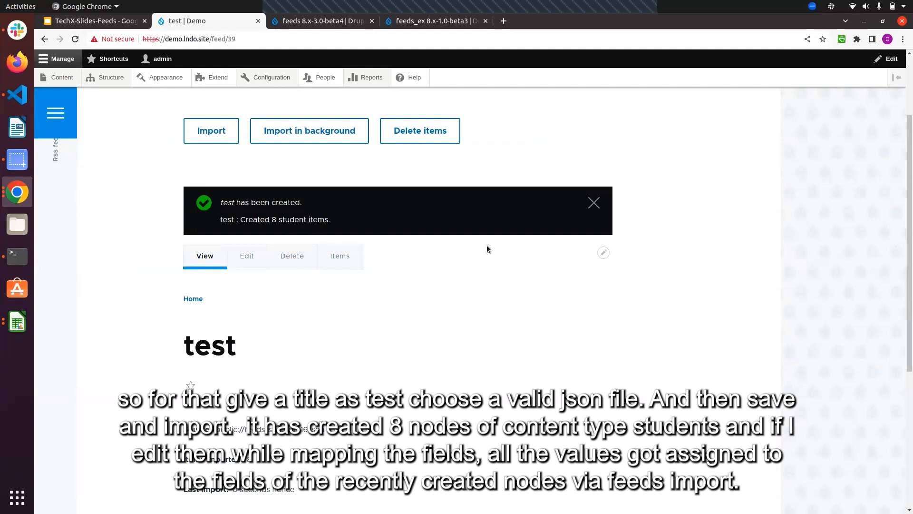
left_click_drag(906, 188, 904, 261)
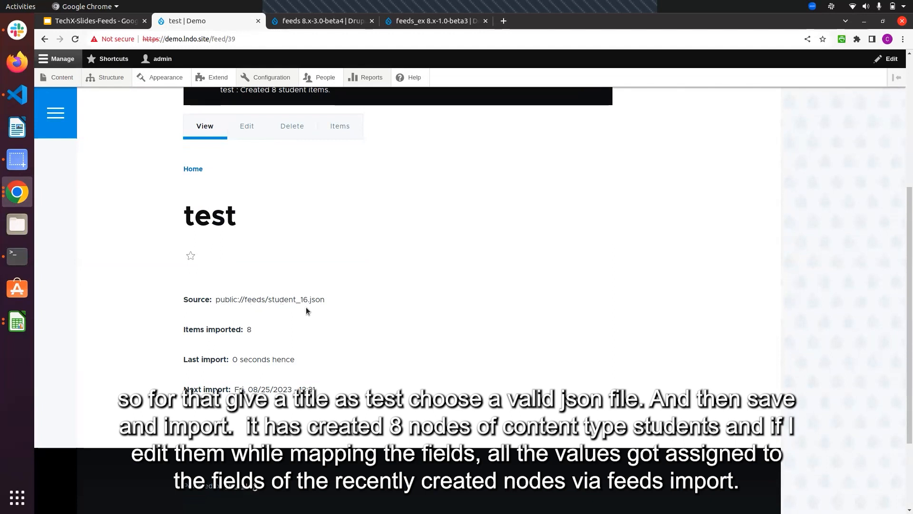
left_click_drag(906, 289, 906, 156)
mouse_move(69, 85)
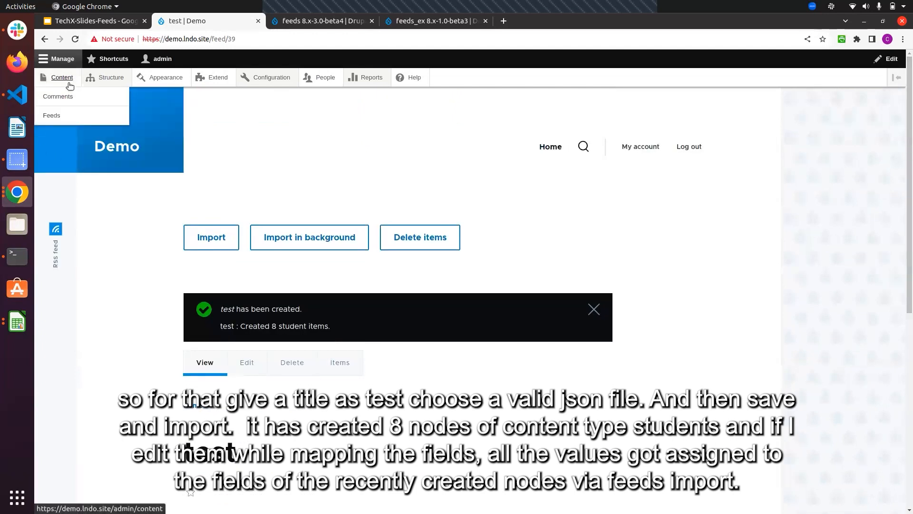
left_click(69, 84)
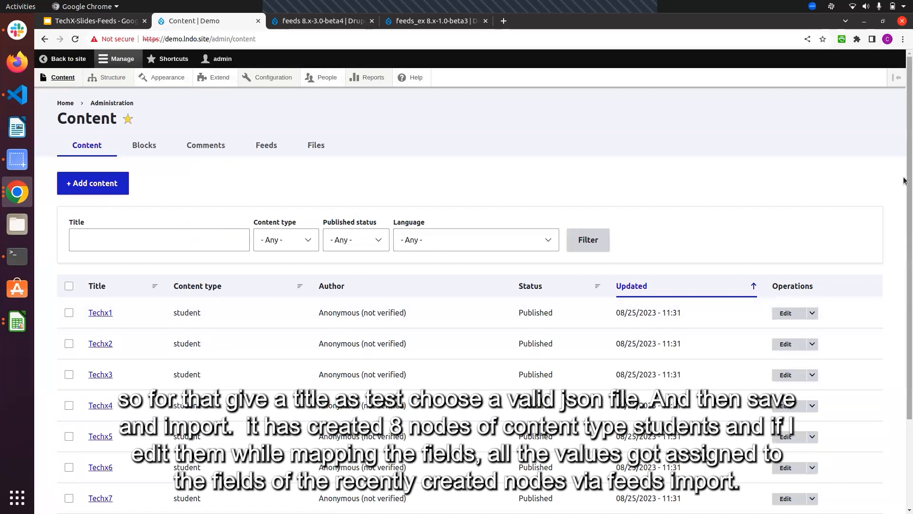
scroll(905, 180, "down", 2)
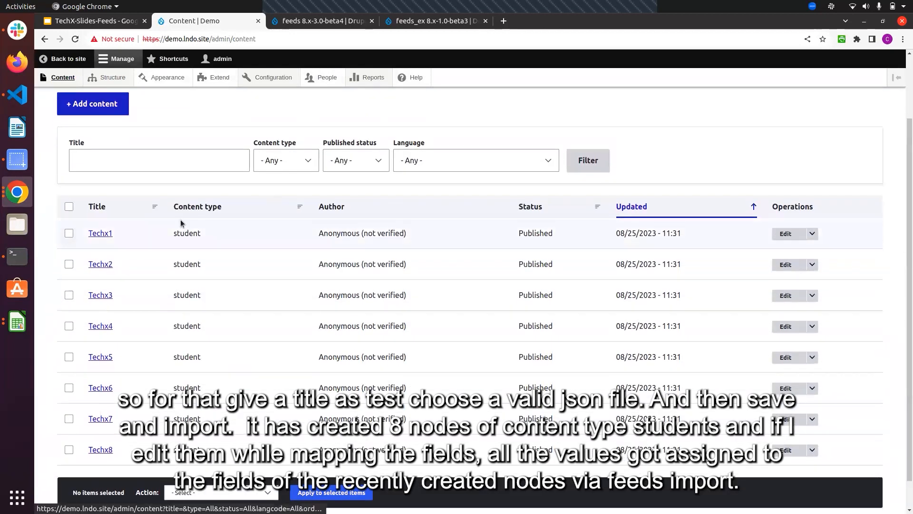
Step: Open the Techx1 student node for editing and examine its title, image, roll number, name and remaining fields
left_click(785, 233)
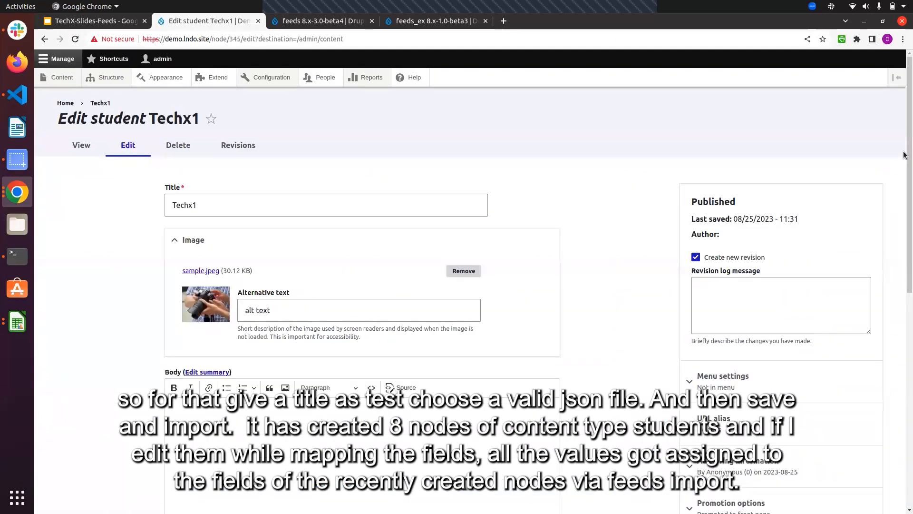
scroll(903, 155, "down", 1)
left_click(276, 173)
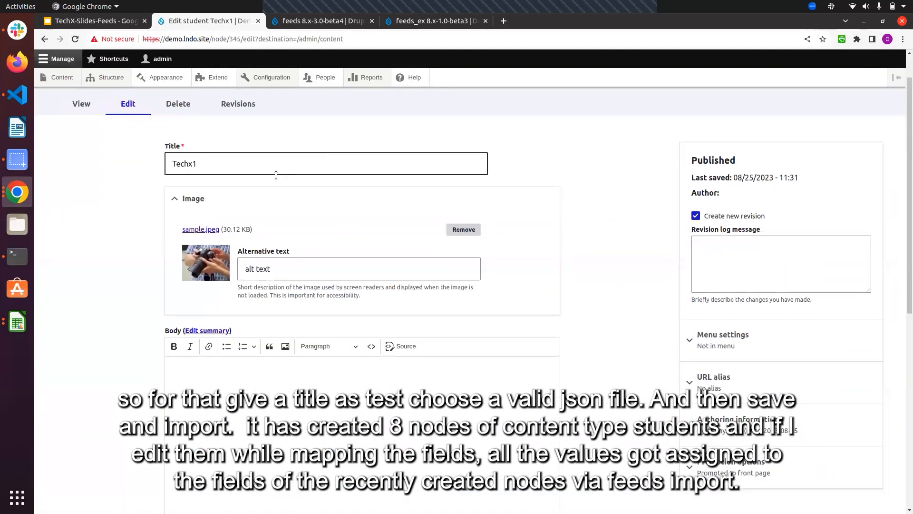
scroll(904, 148, "down", 1)
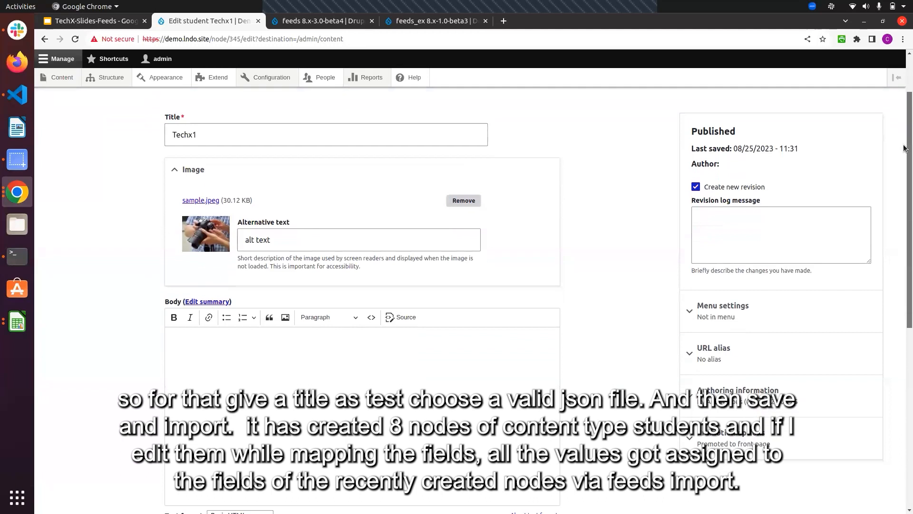
left_click_drag(904, 146, 902, 143)
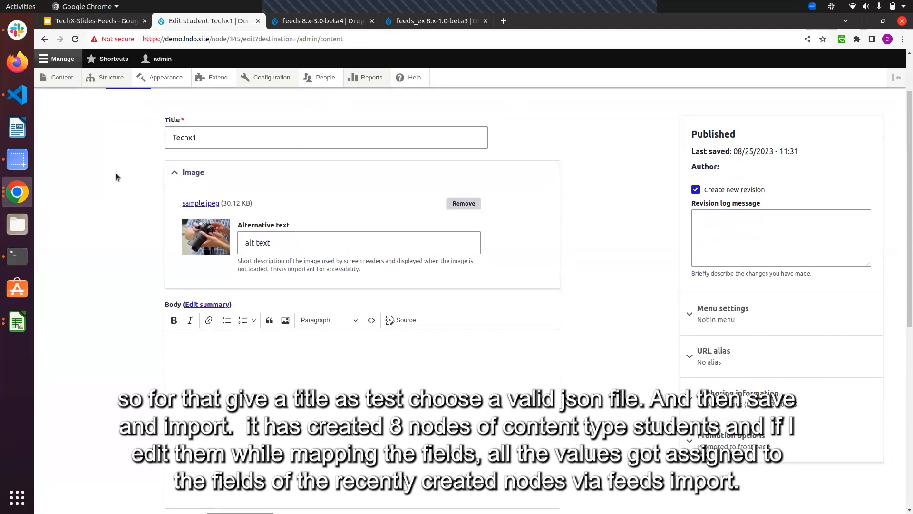
left_click_drag(907, 125, 904, 283)
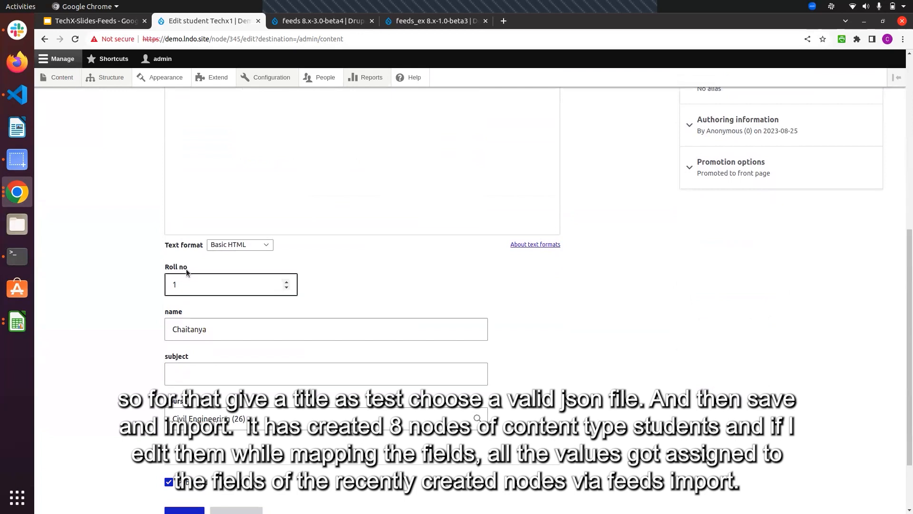
left_click_drag(904, 338, 904, 169)
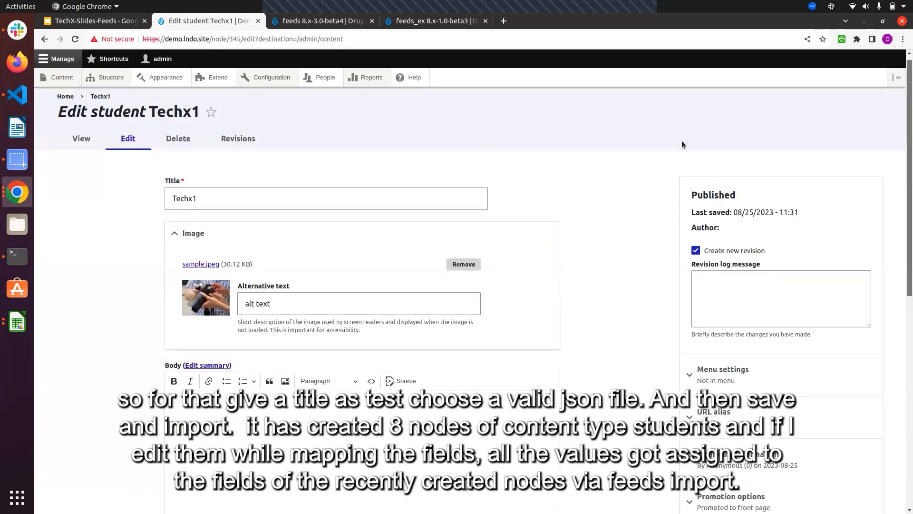
Step: Switch to the TechX-Slides-Feeds presentation in Google Slides and go through the Add JSON data feed, Conclusion, References and Thank You slides
left_click(85, 21)
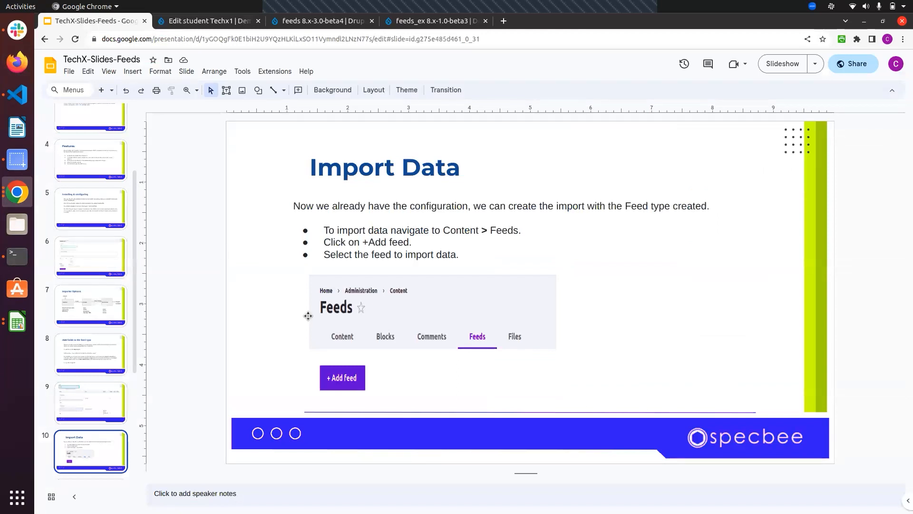
key("Down")
key("Down")
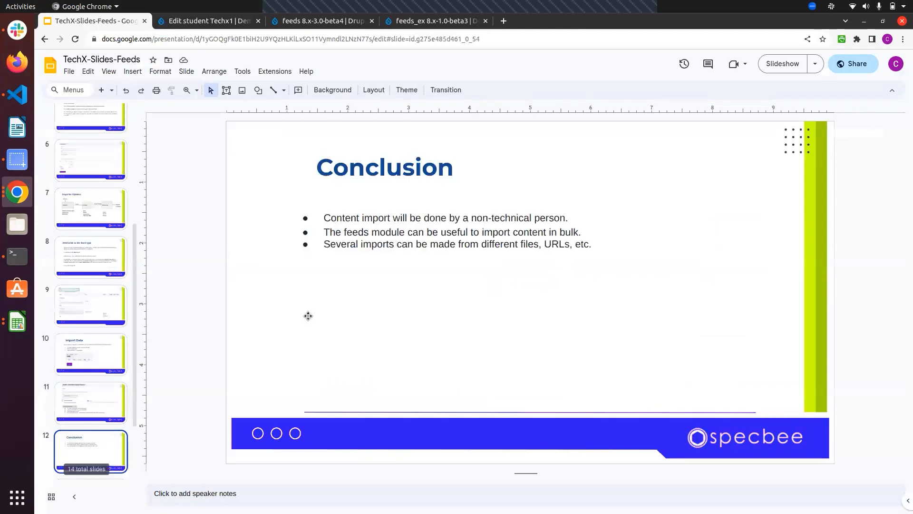
key("Up")
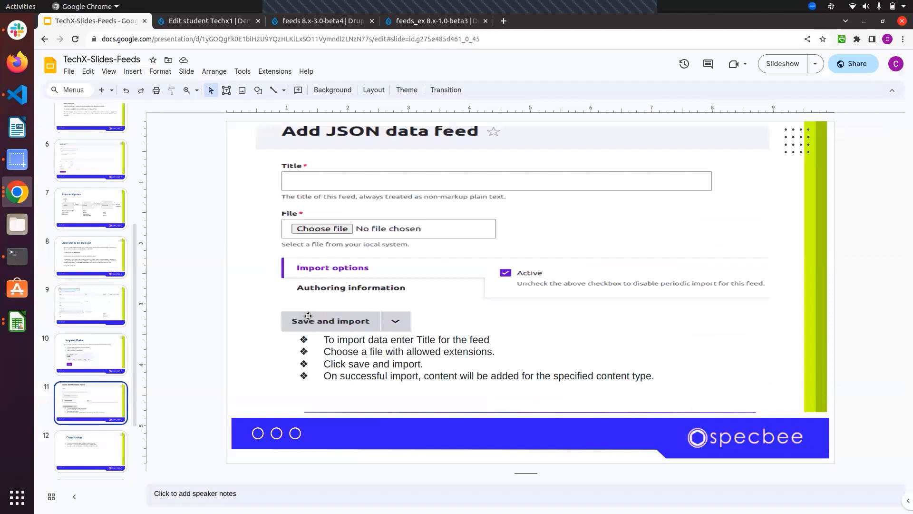
key("Down")
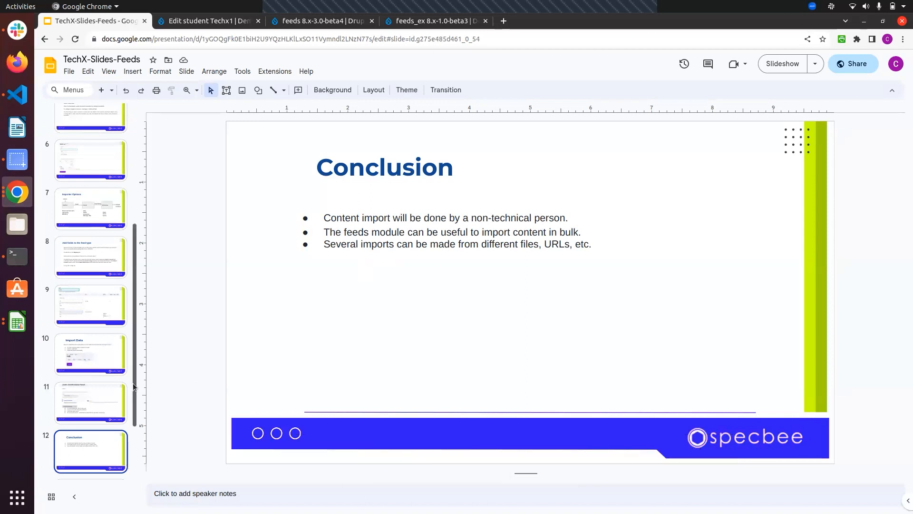
left_click_drag(135, 354, 133, 403)
left_click(69, 407)
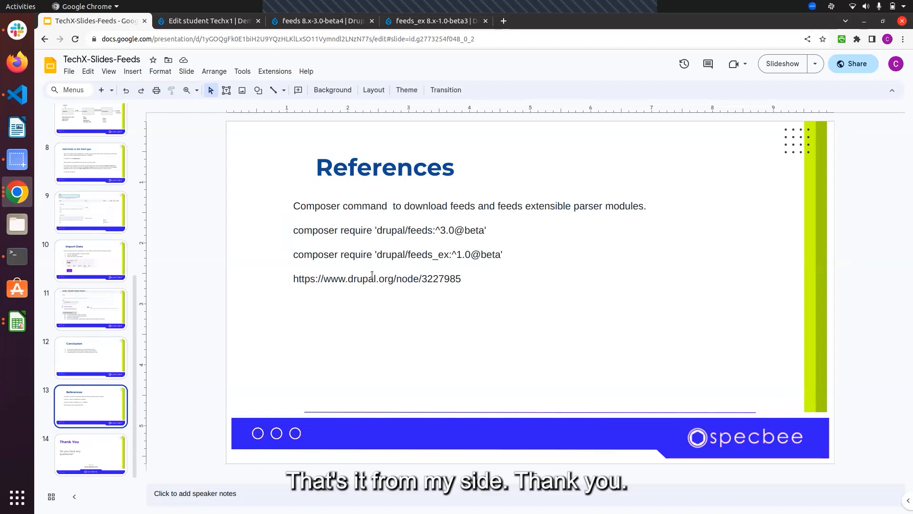
left_click(100, 449)
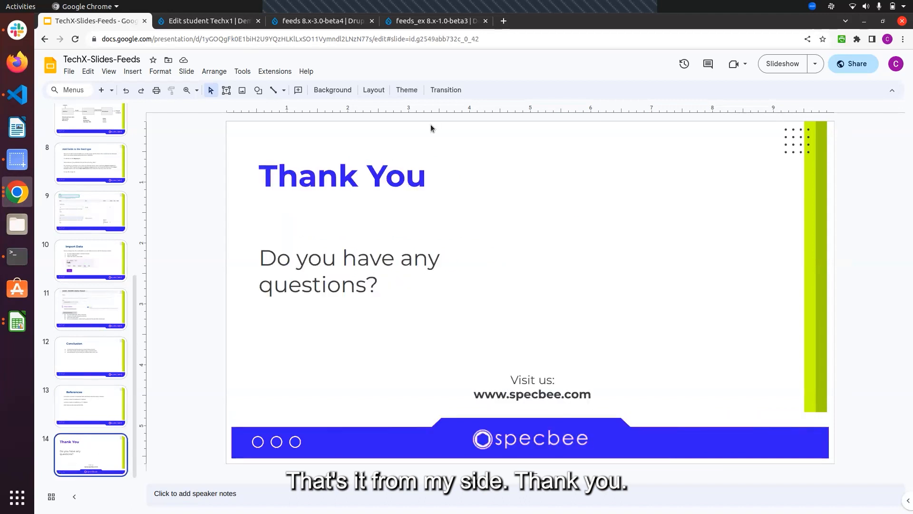